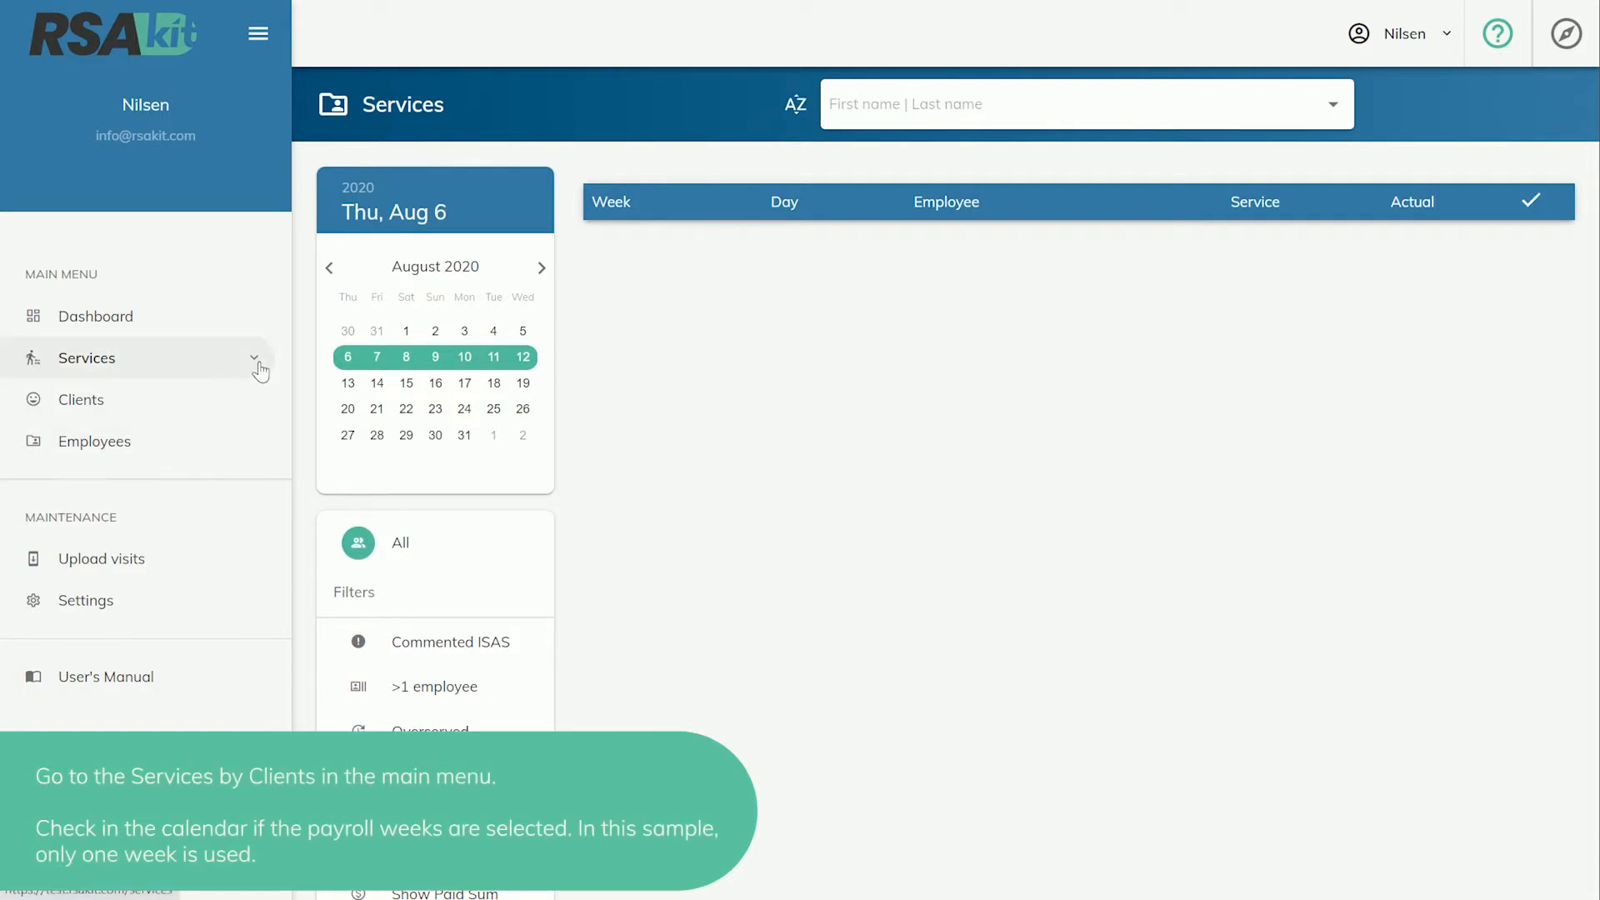
Expand the services section and select the week starting July 2, 2020 for services by clients.
{"action": "left_click", "coordinate": [259, 364]}
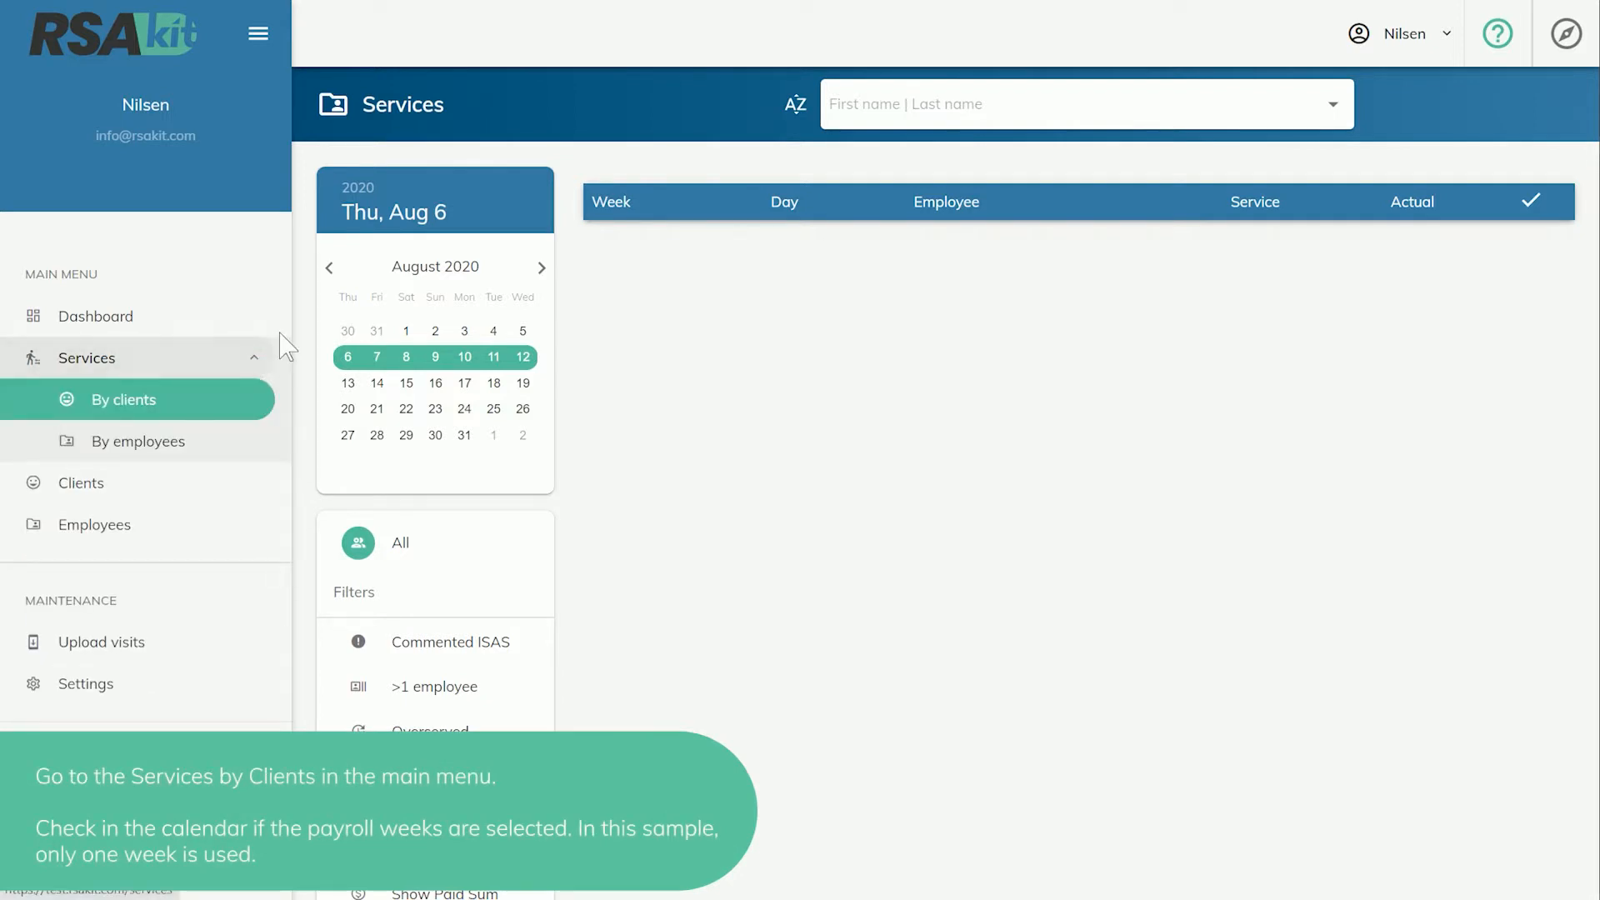
{"action": "left_click", "coordinate": [329, 268]}
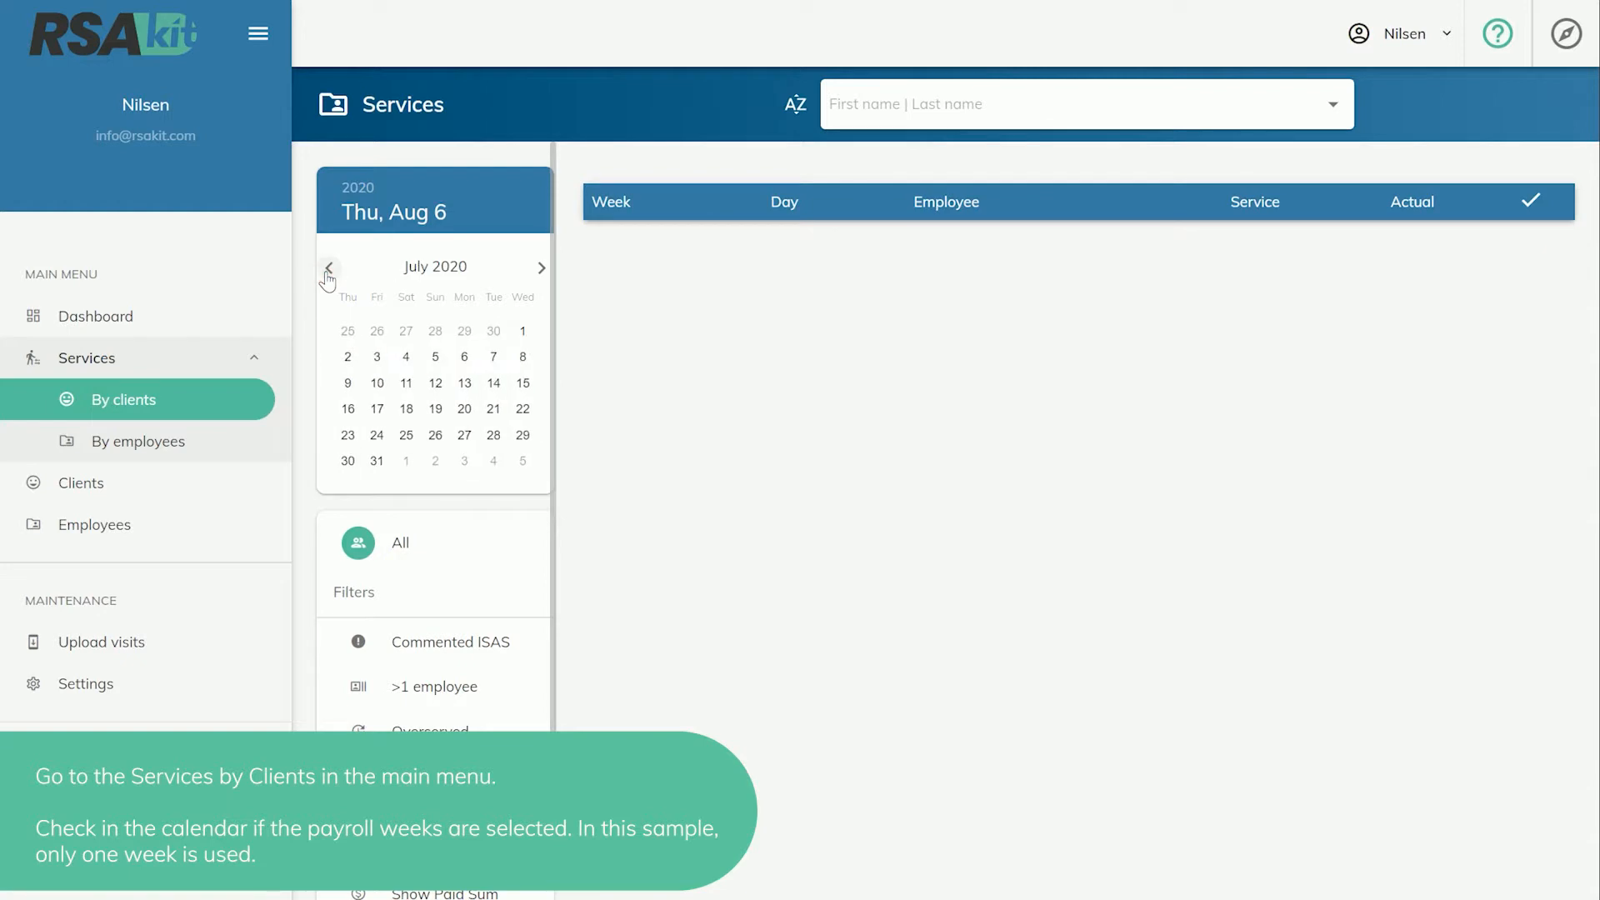
{"action": "left_click", "coordinate": [349, 358]}
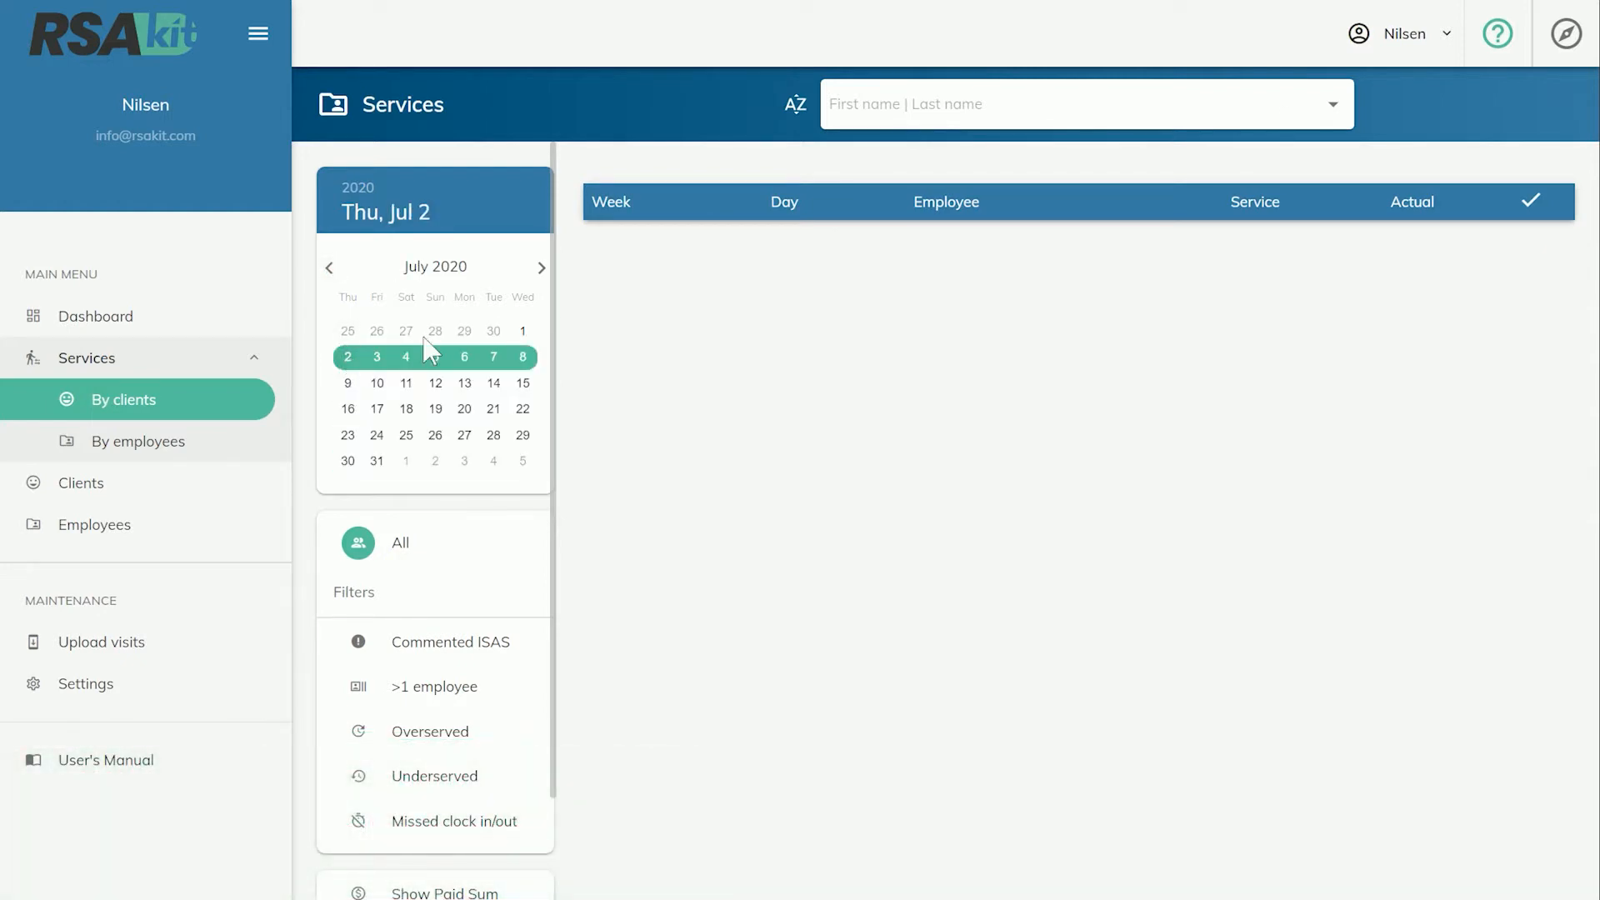
Open the first client in the list and advance client by client to the fourth client's services.
{"action": "left_click", "coordinate": [1336, 106]}
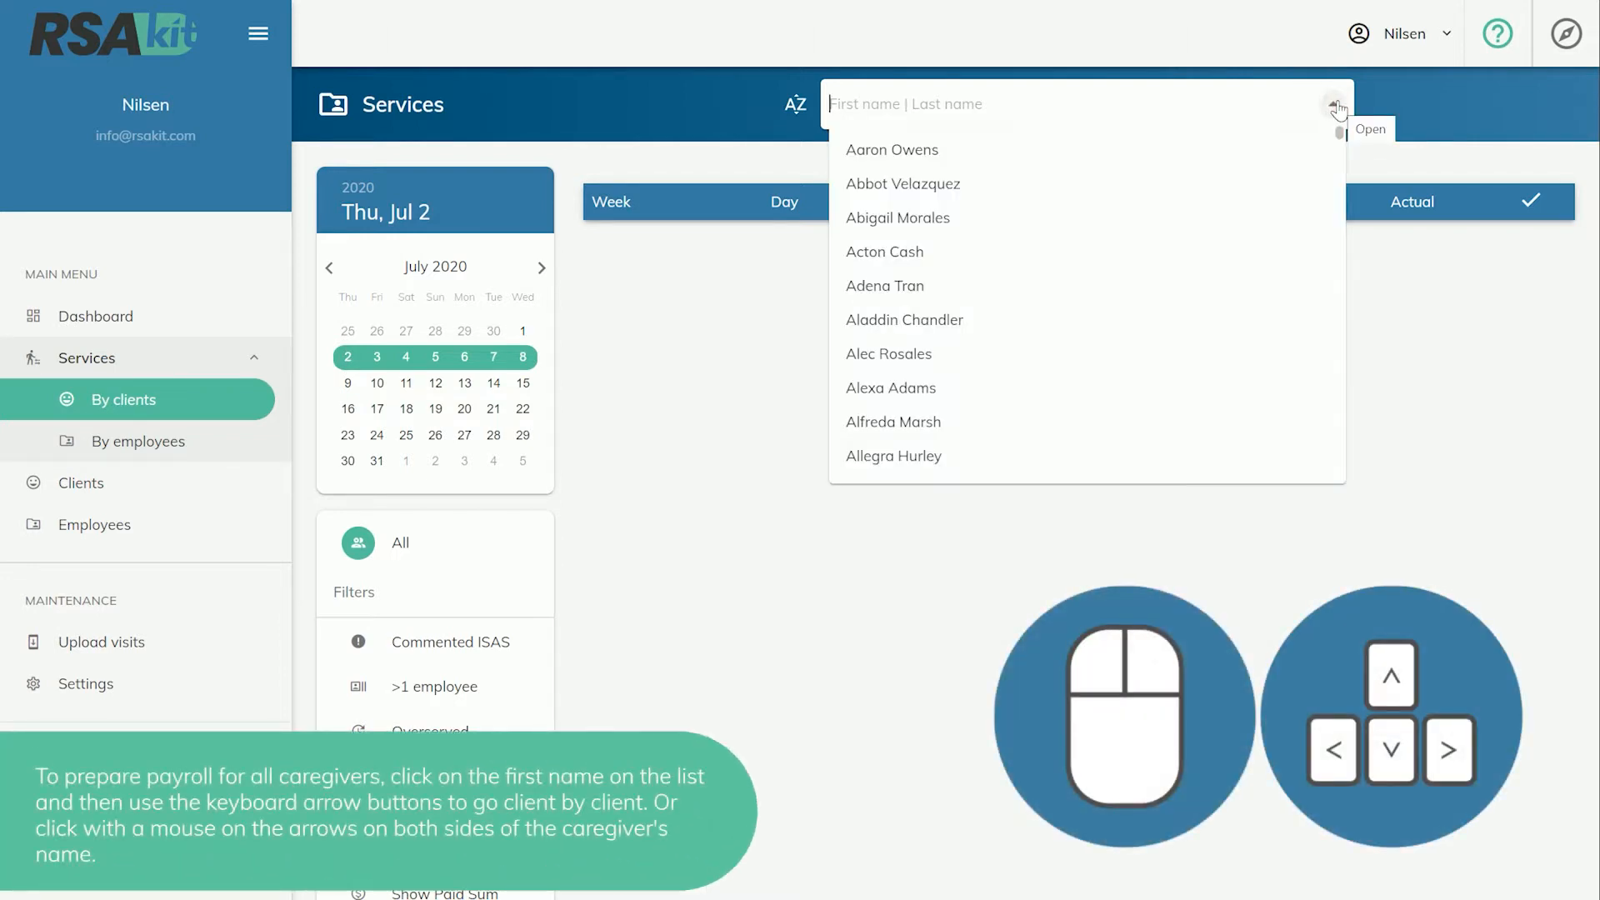
{"action": "left_click", "coordinate": [1246, 153]}
{"action": "key", "text": "Down"}
{"action": "key", "text": "Down"}
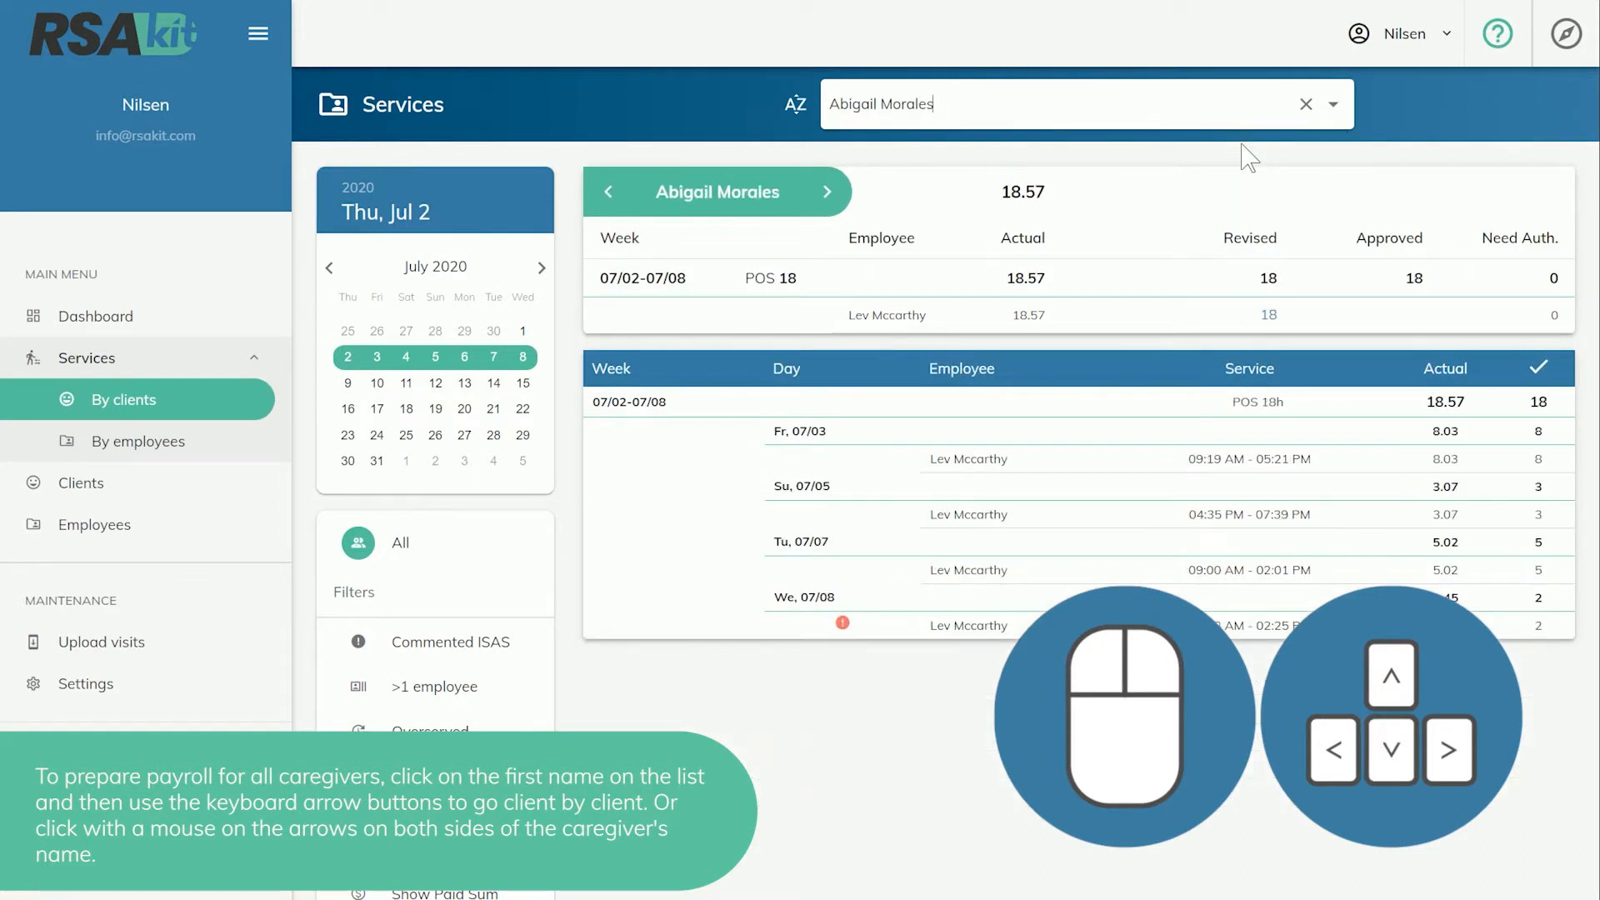
{"action": "left_click", "coordinate": [827, 193]}
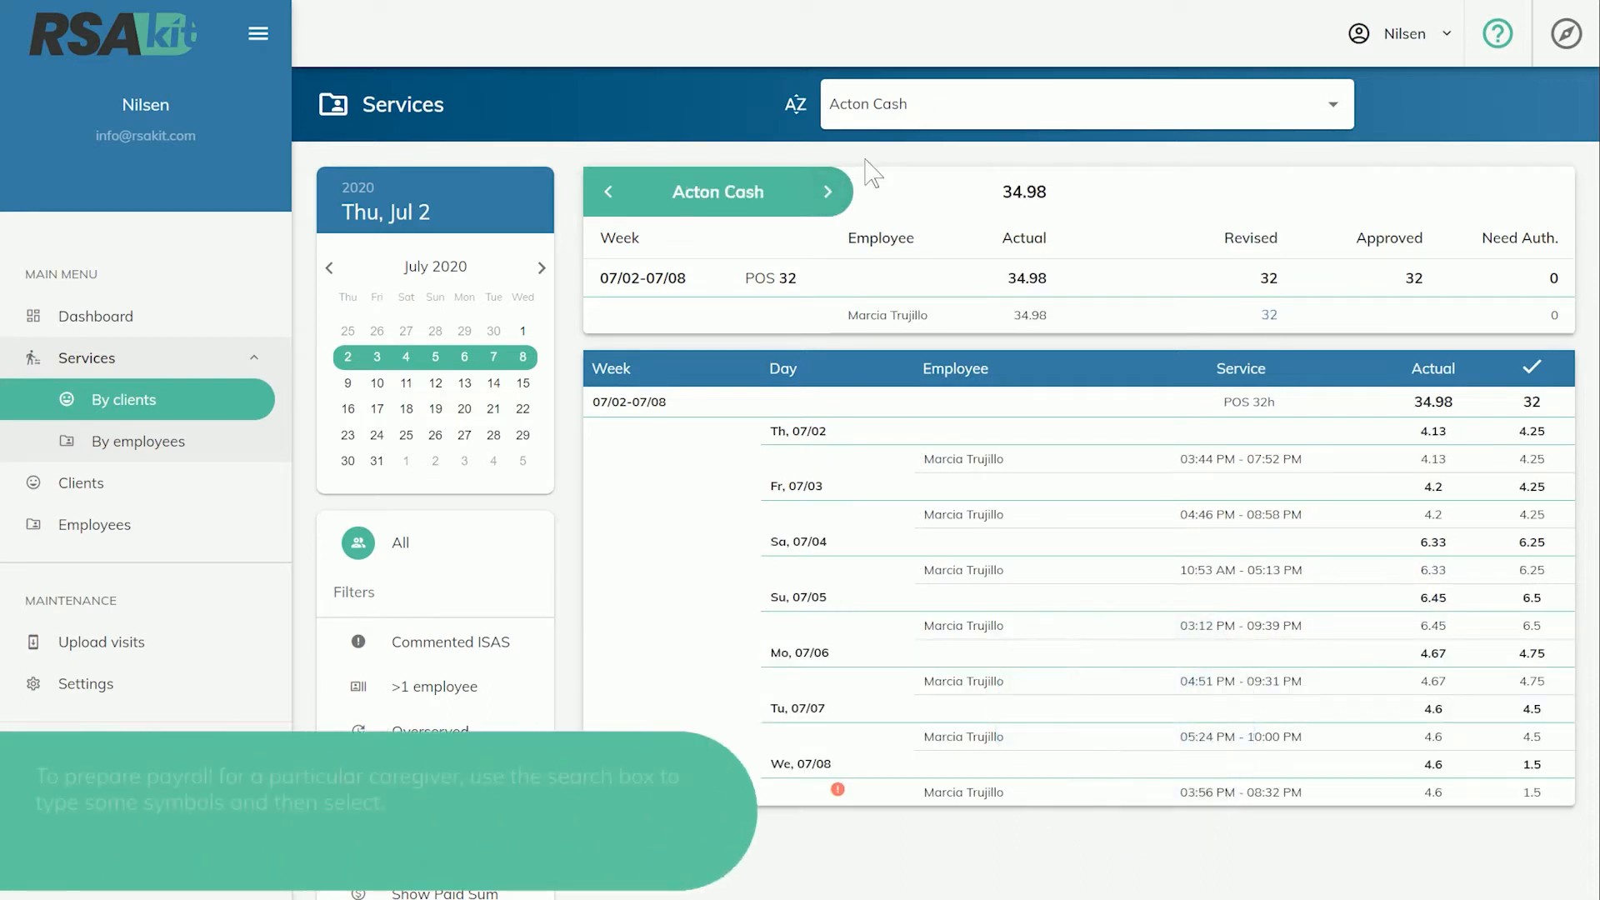
Search the client list for "ade" and open the first matching client's services.
{"action": "left_click", "coordinate": [922, 107]}
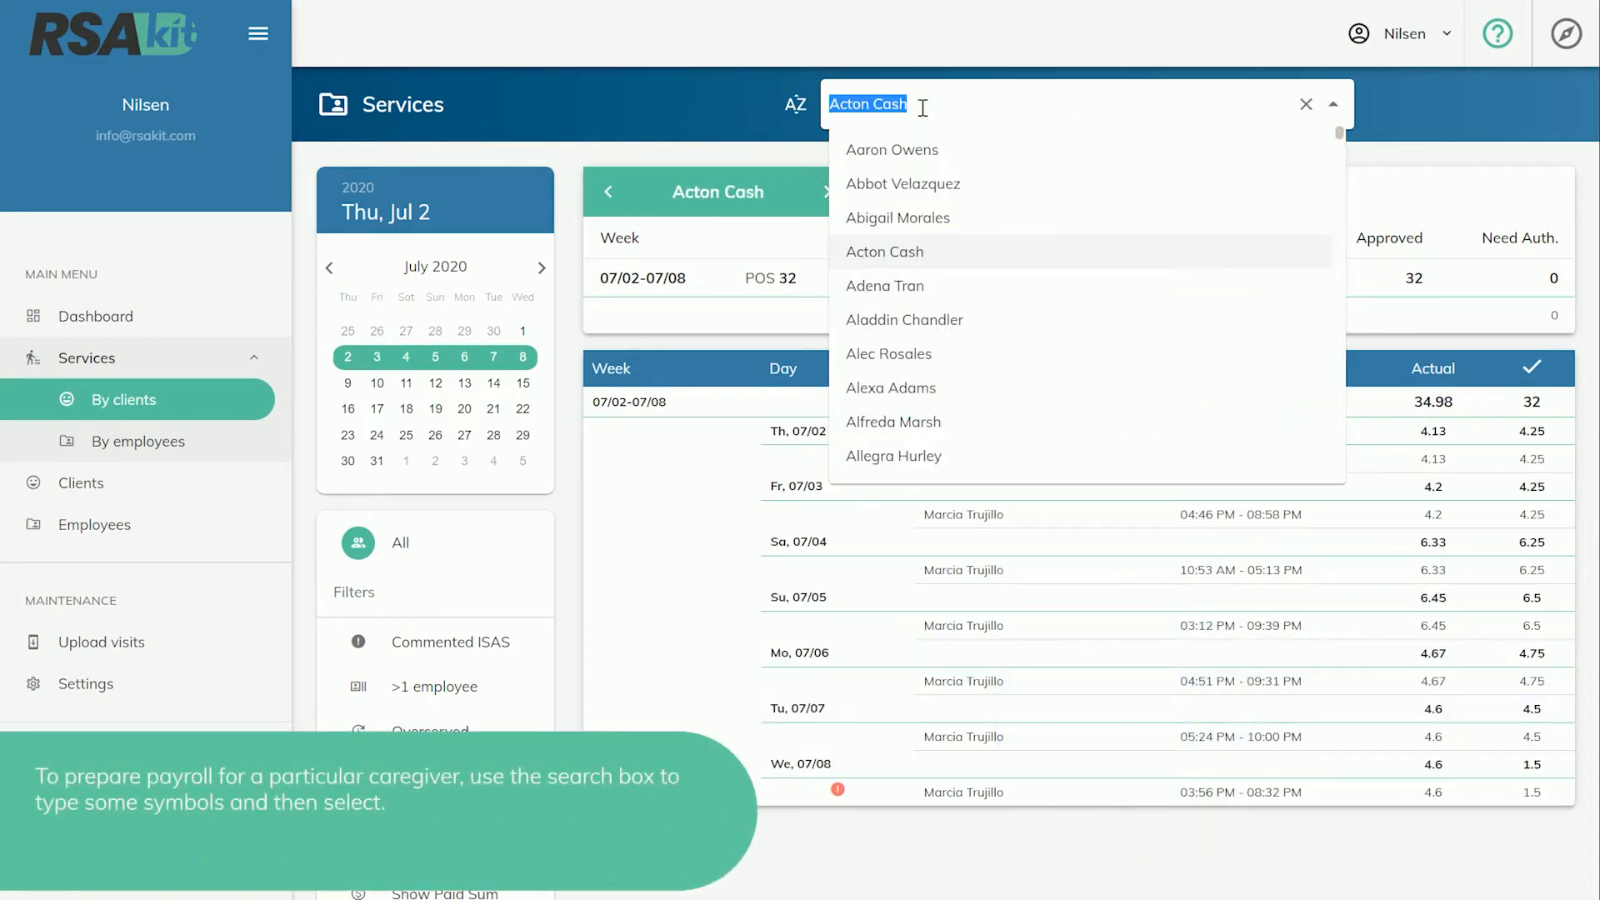
{"action": "type", "text": "ade"}
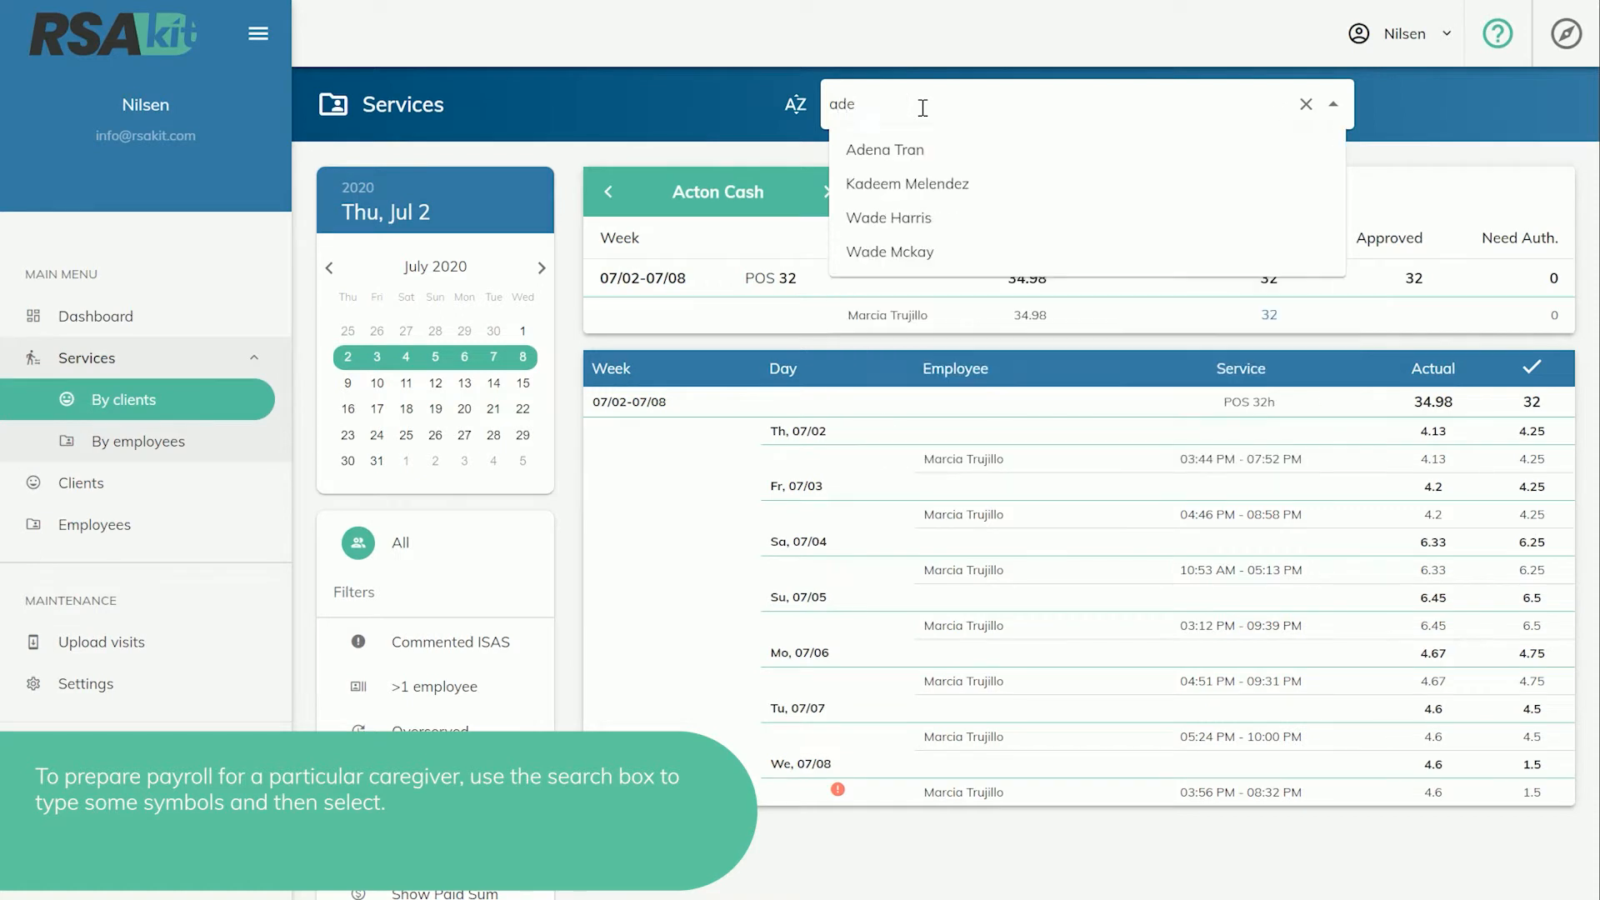
{"action": "left_click", "coordinate": [916, 151]}
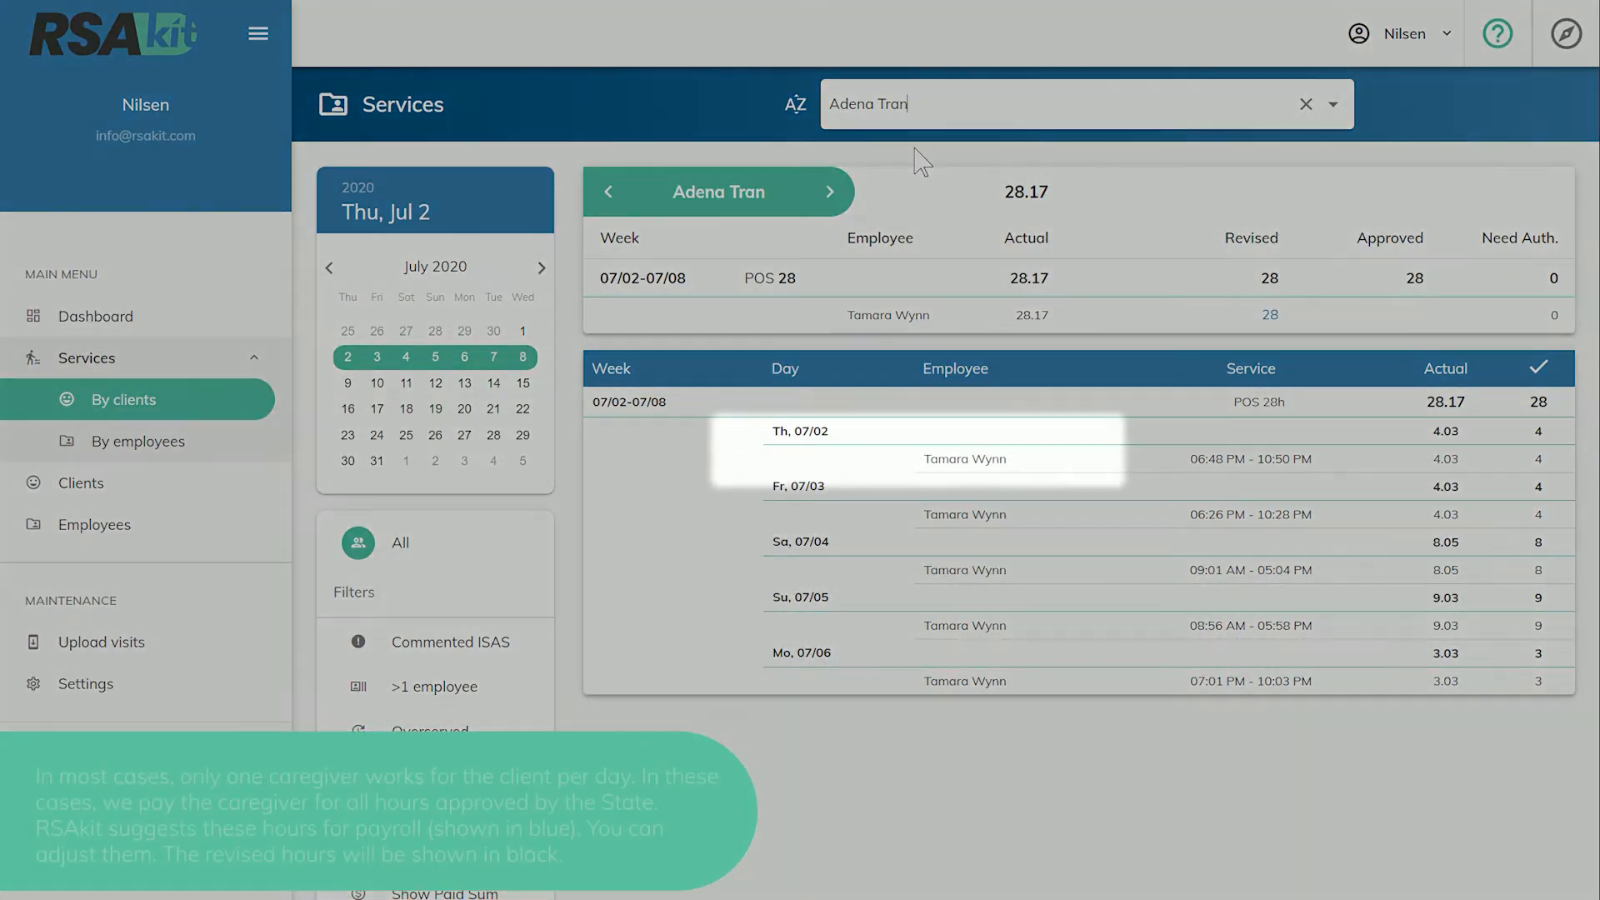
Set the revised hours of this client's only caregiver to 16 for the week 07/02-07/08.
{"action": "mouse_move", "coordinate": [1302, 317]}
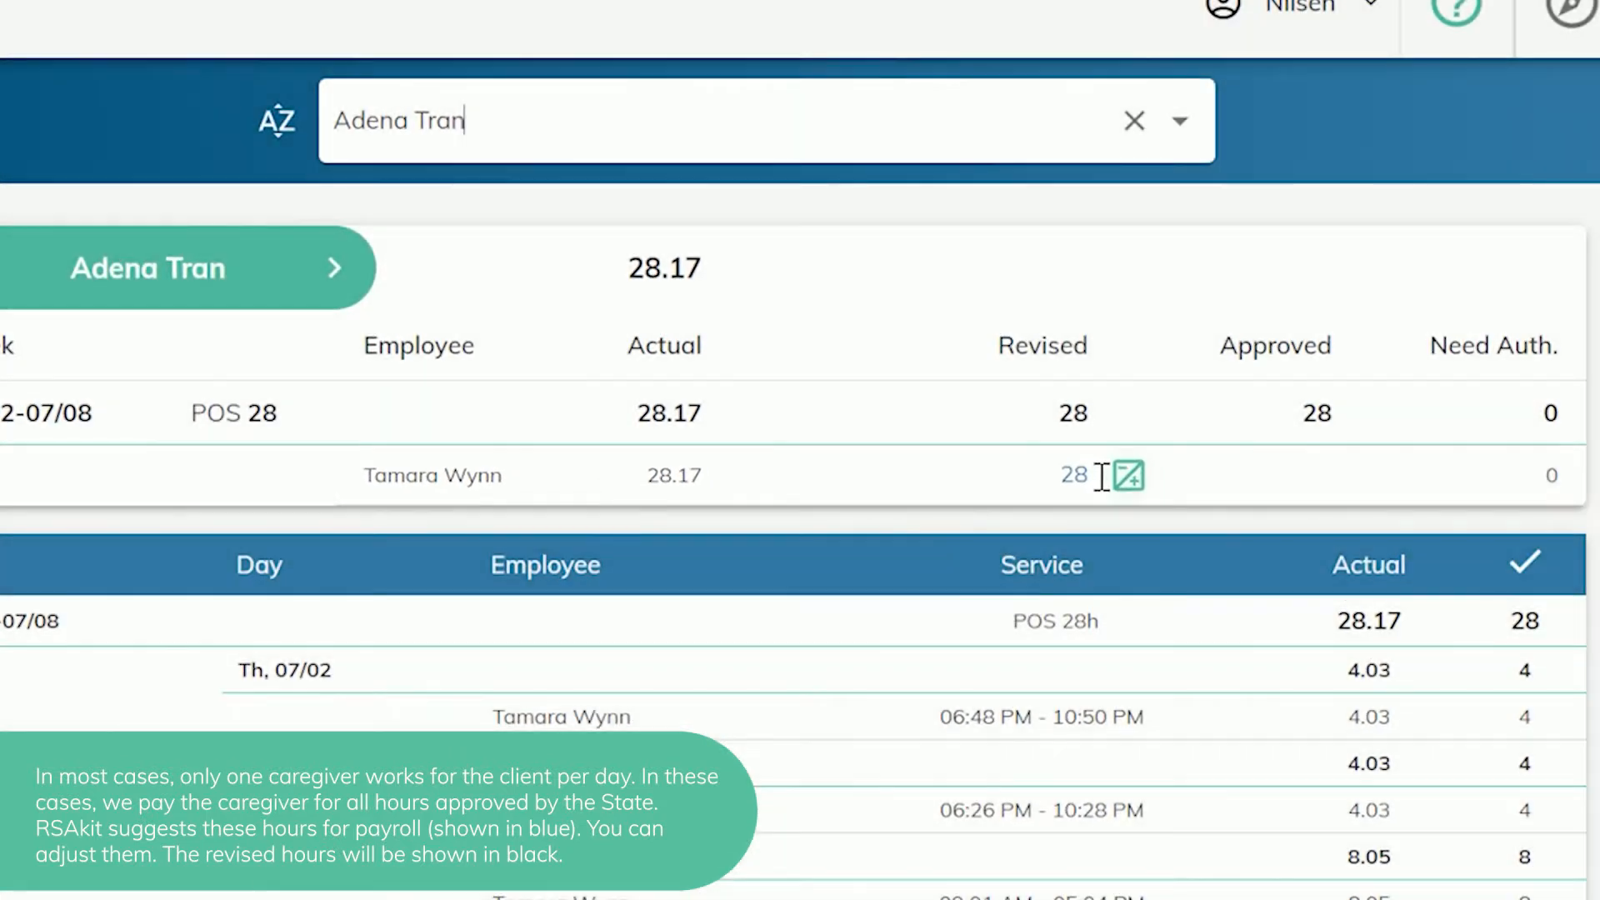
{"action": "left_click", "coordinate": [1076, 477]}
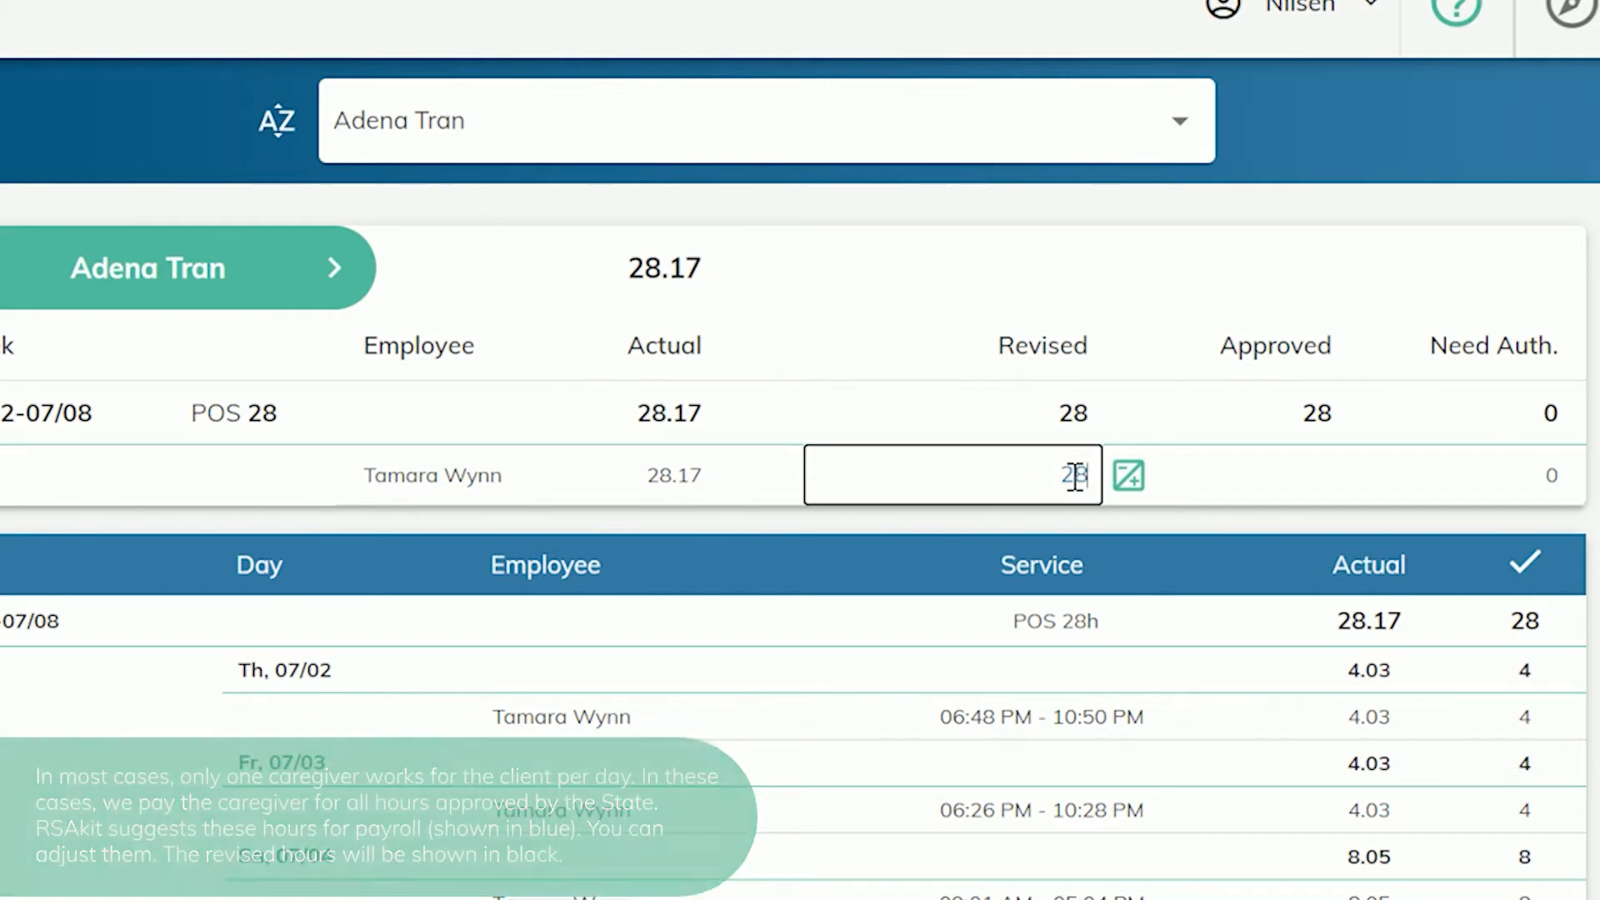
{"action": "type", "text": "16"}
{"action": "key", "text": "Return"}
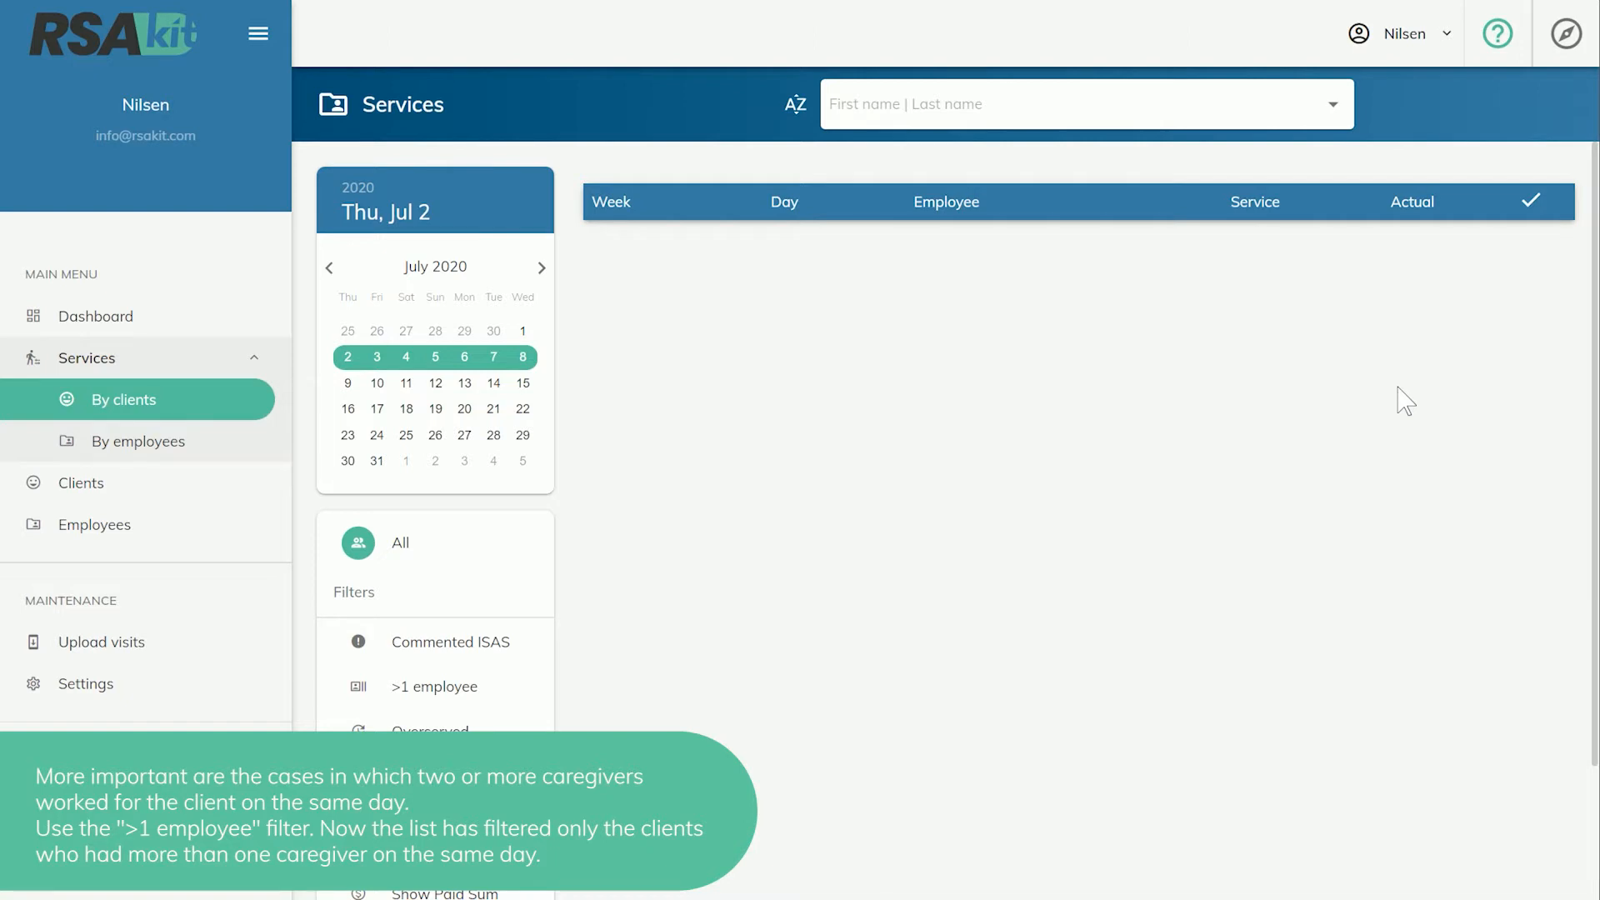
Filter the clients by >1 employee and open the client matching "alf".
{"action": "left_click", "coordinate": [417, 706]}
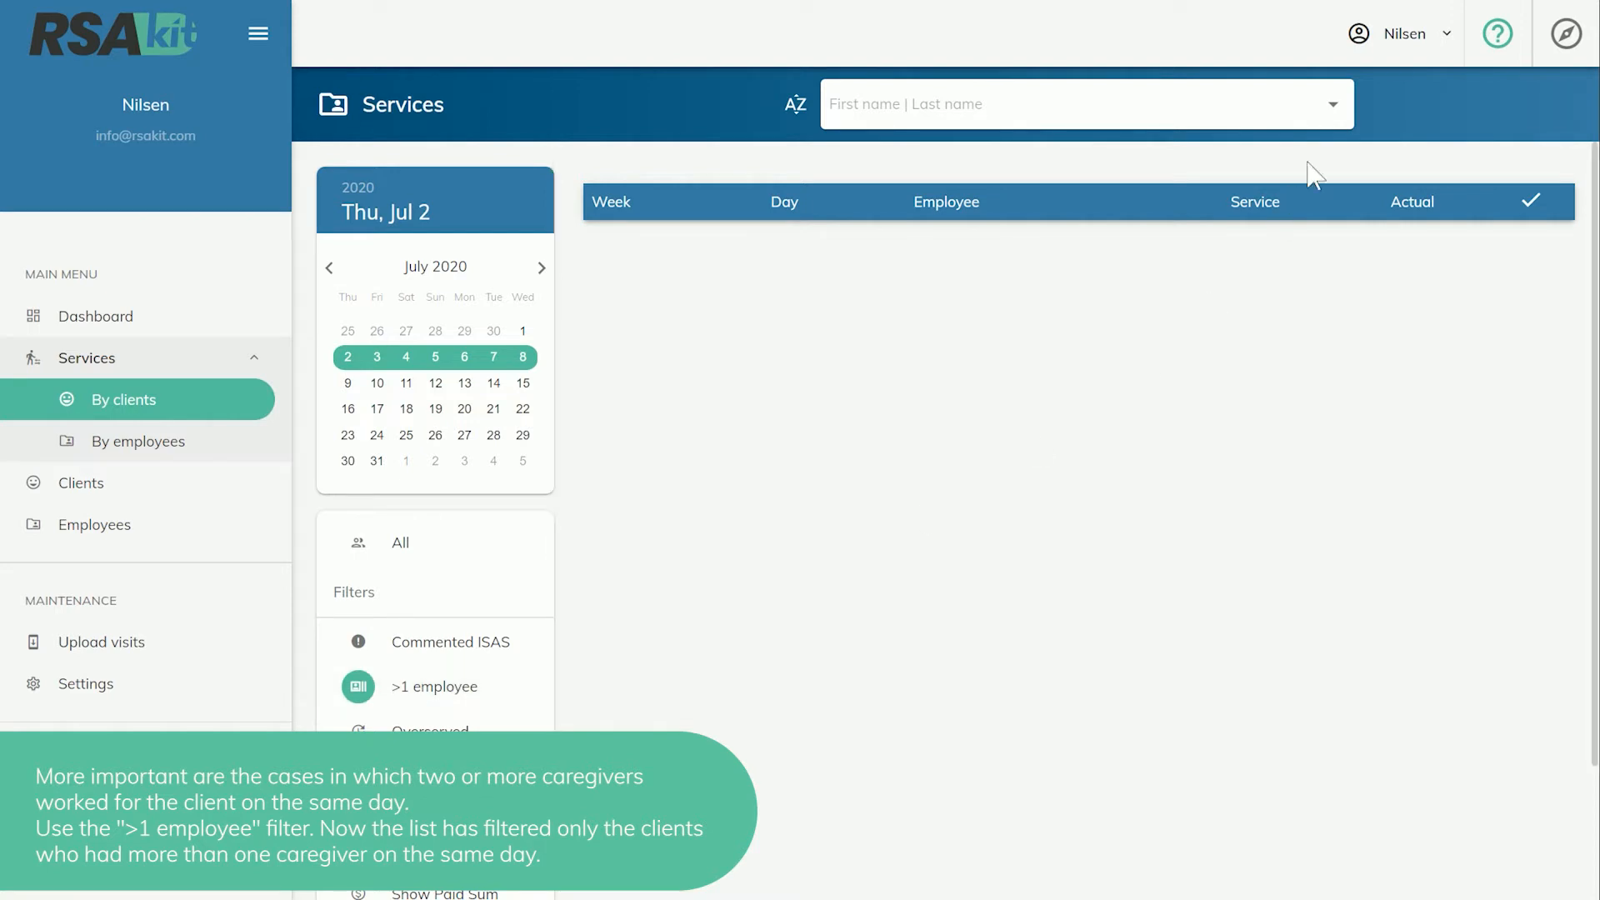
{"action": "left_click", "coordinate": [1332, 107]}
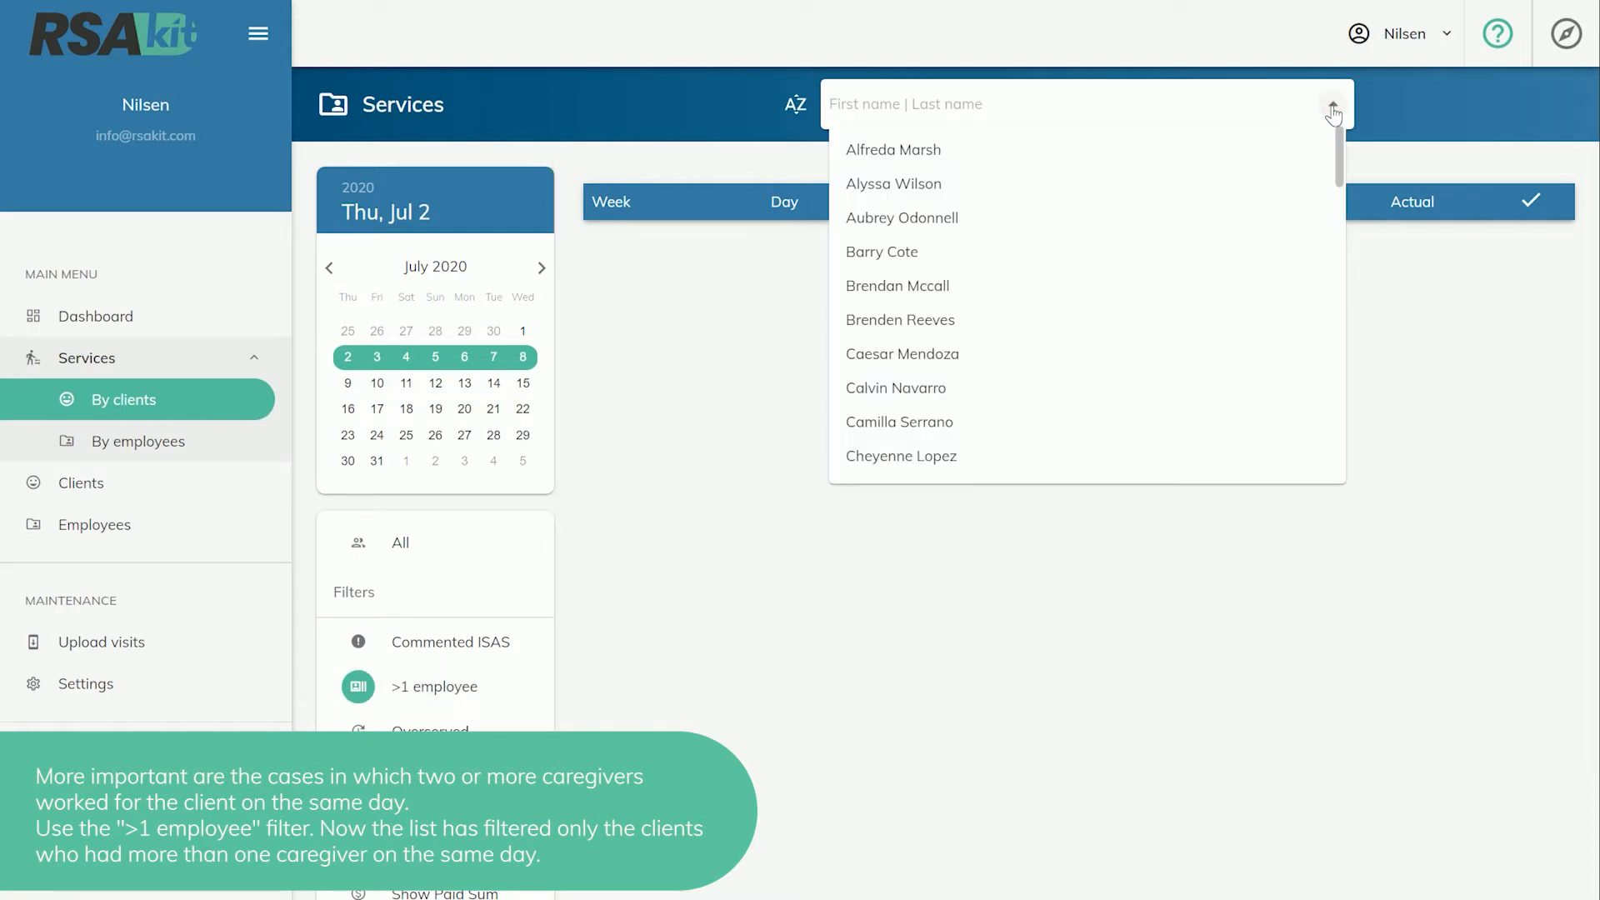
{"action": "type", "text": "alf"}
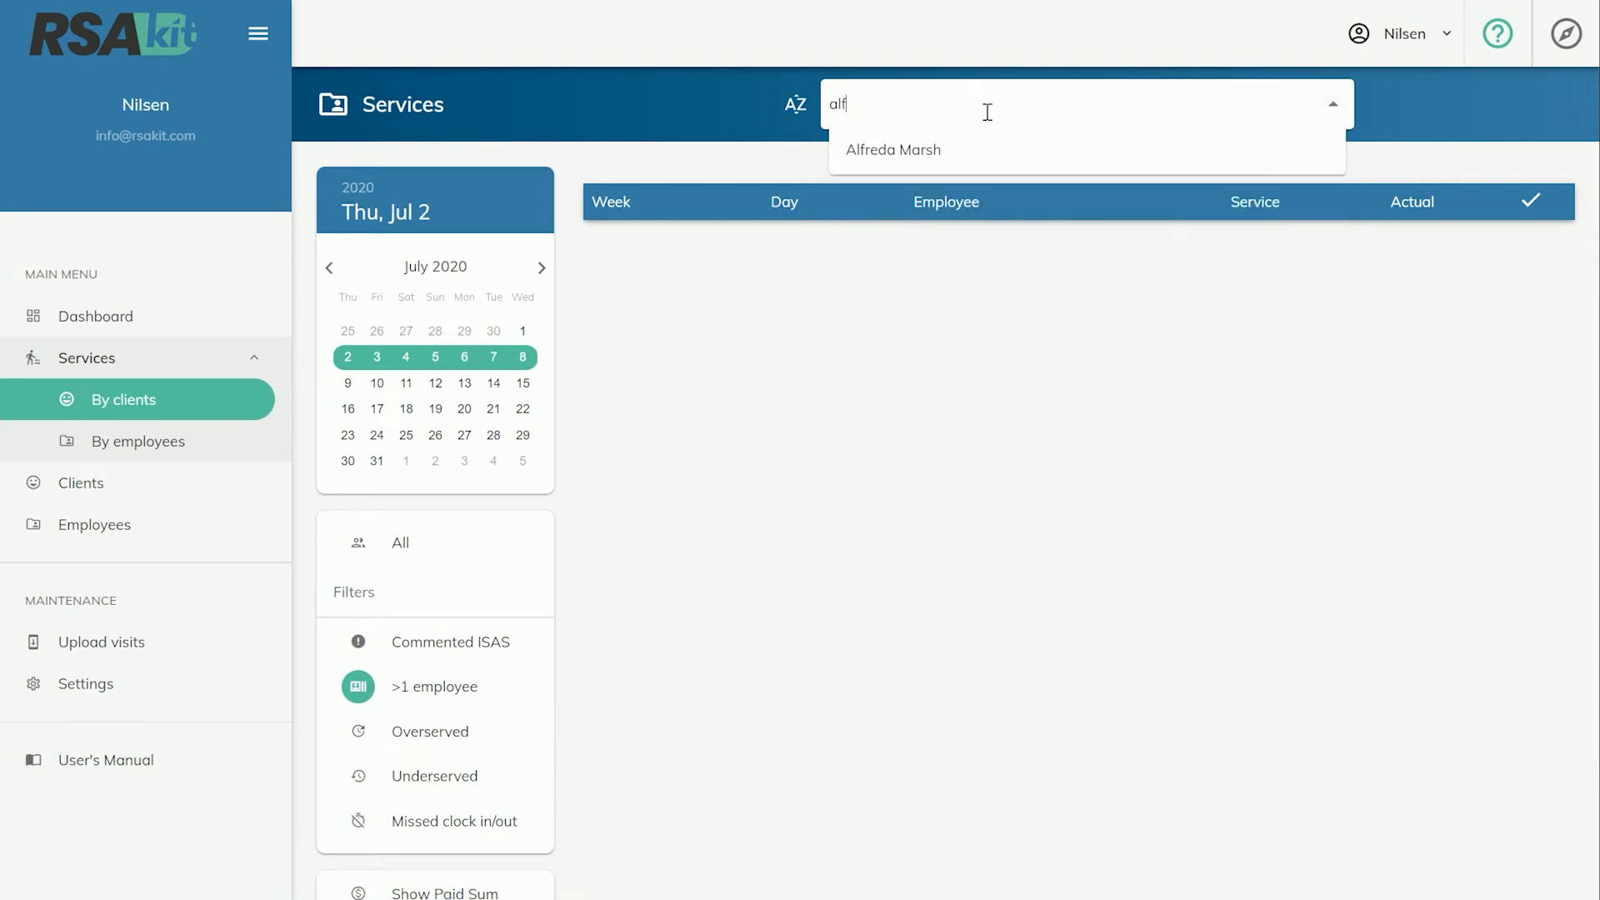
{"action": "left_click", "coordinate": [928, 150]}
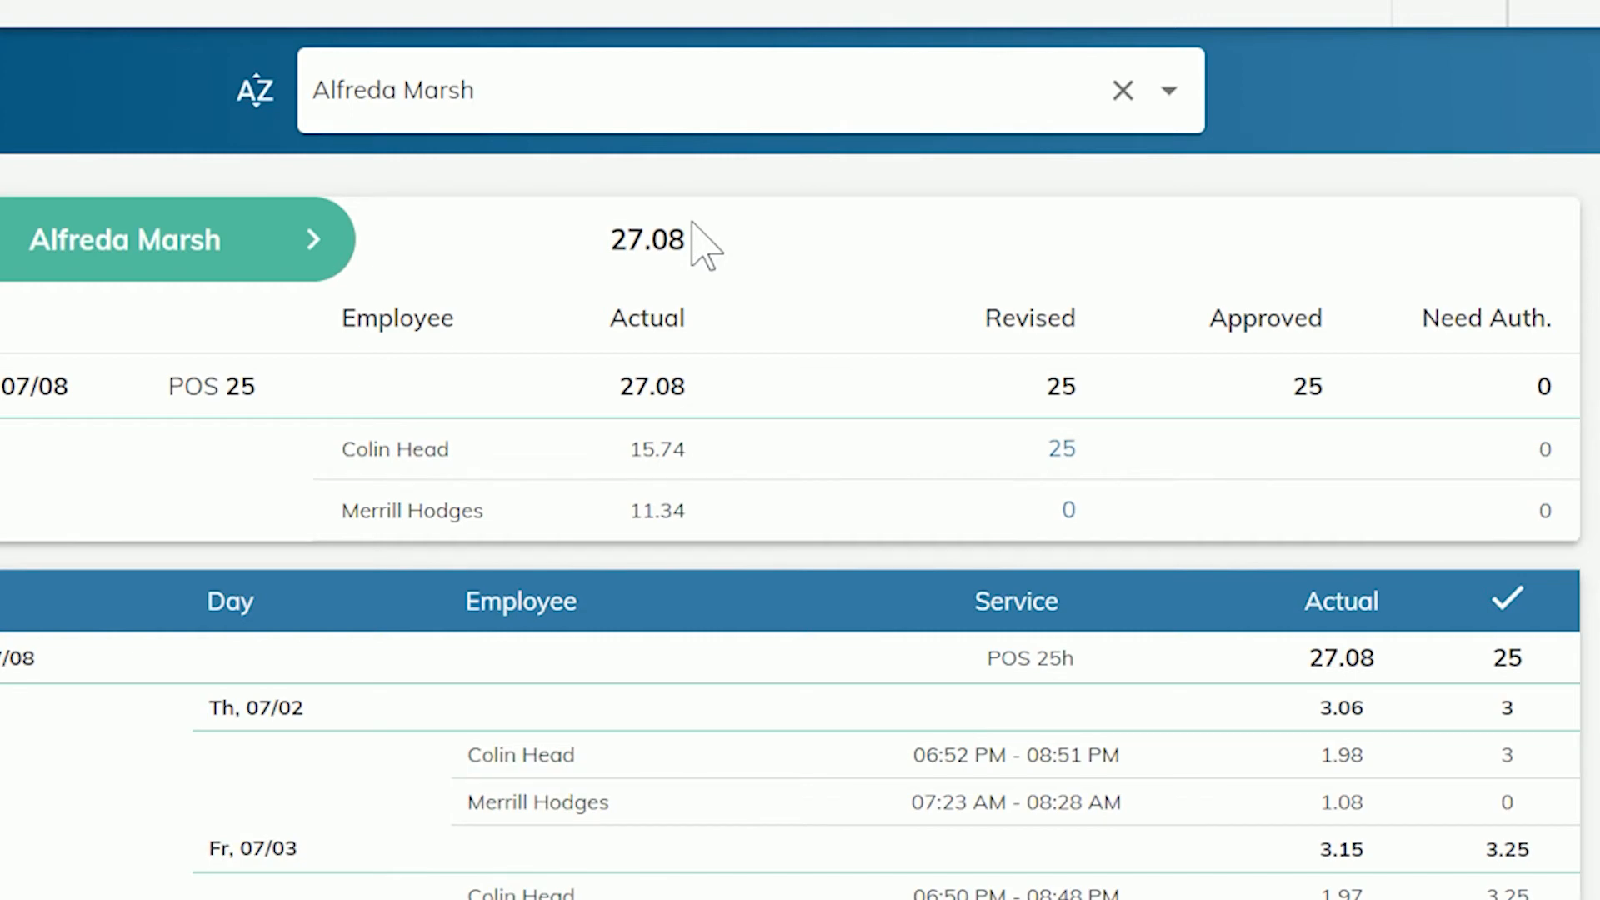
Set the first caregiver's revised hours to 15.75 and auto-calculate the second caregiver's revised hours from the remainder.
{"action": "mouse_move", "coordinate": [1055, 455]}
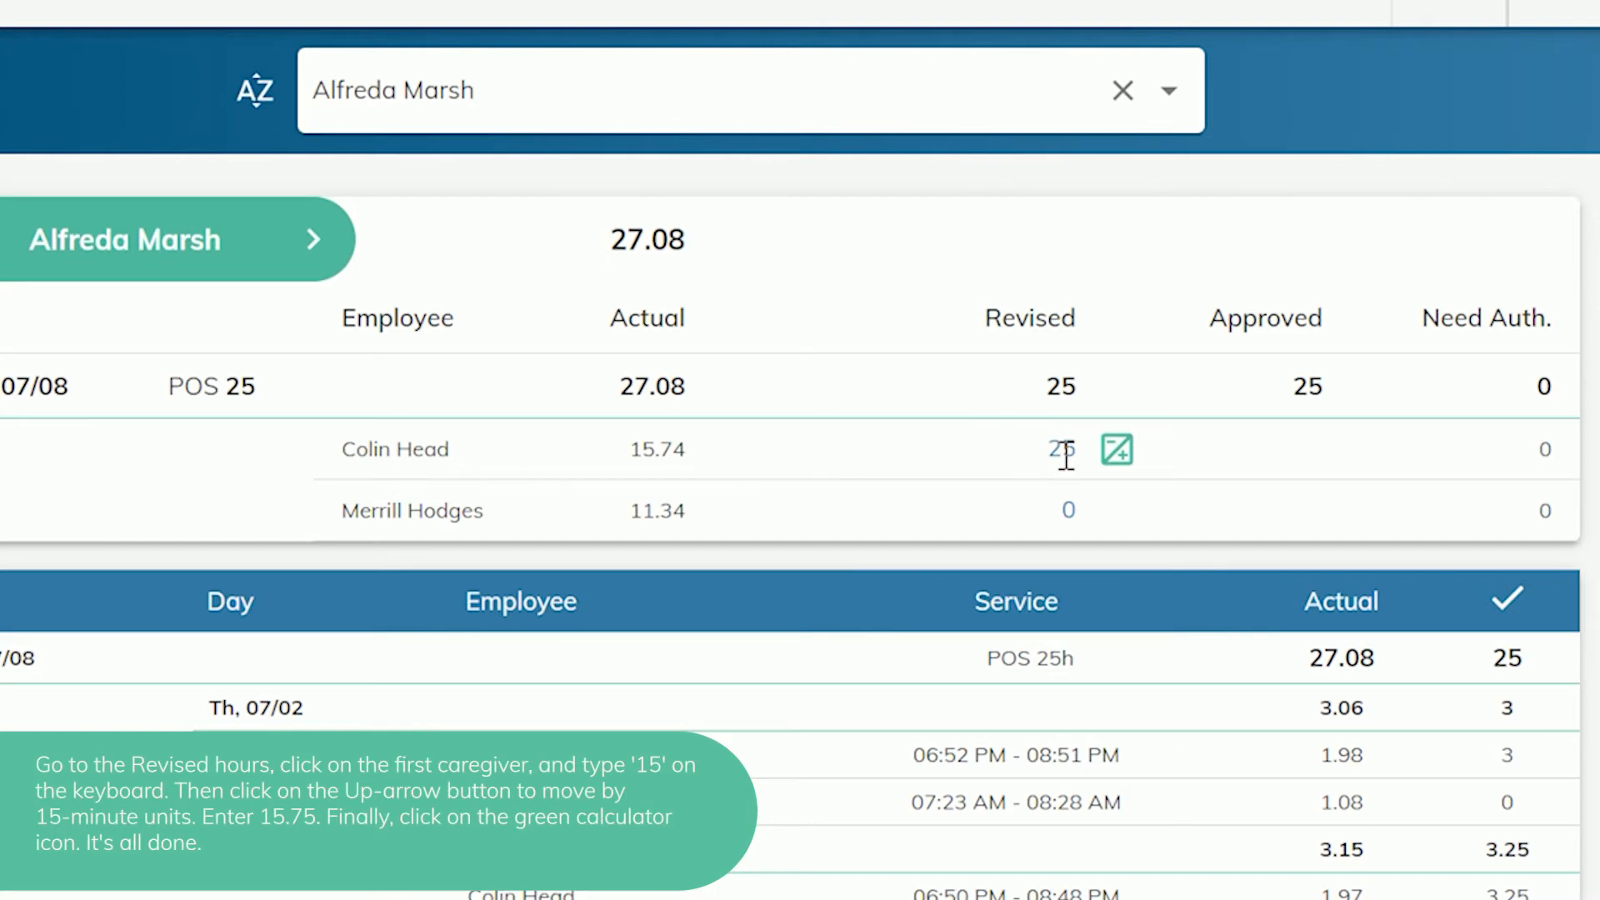
{"action": "left_click", "coordinate": [1066, 455]}
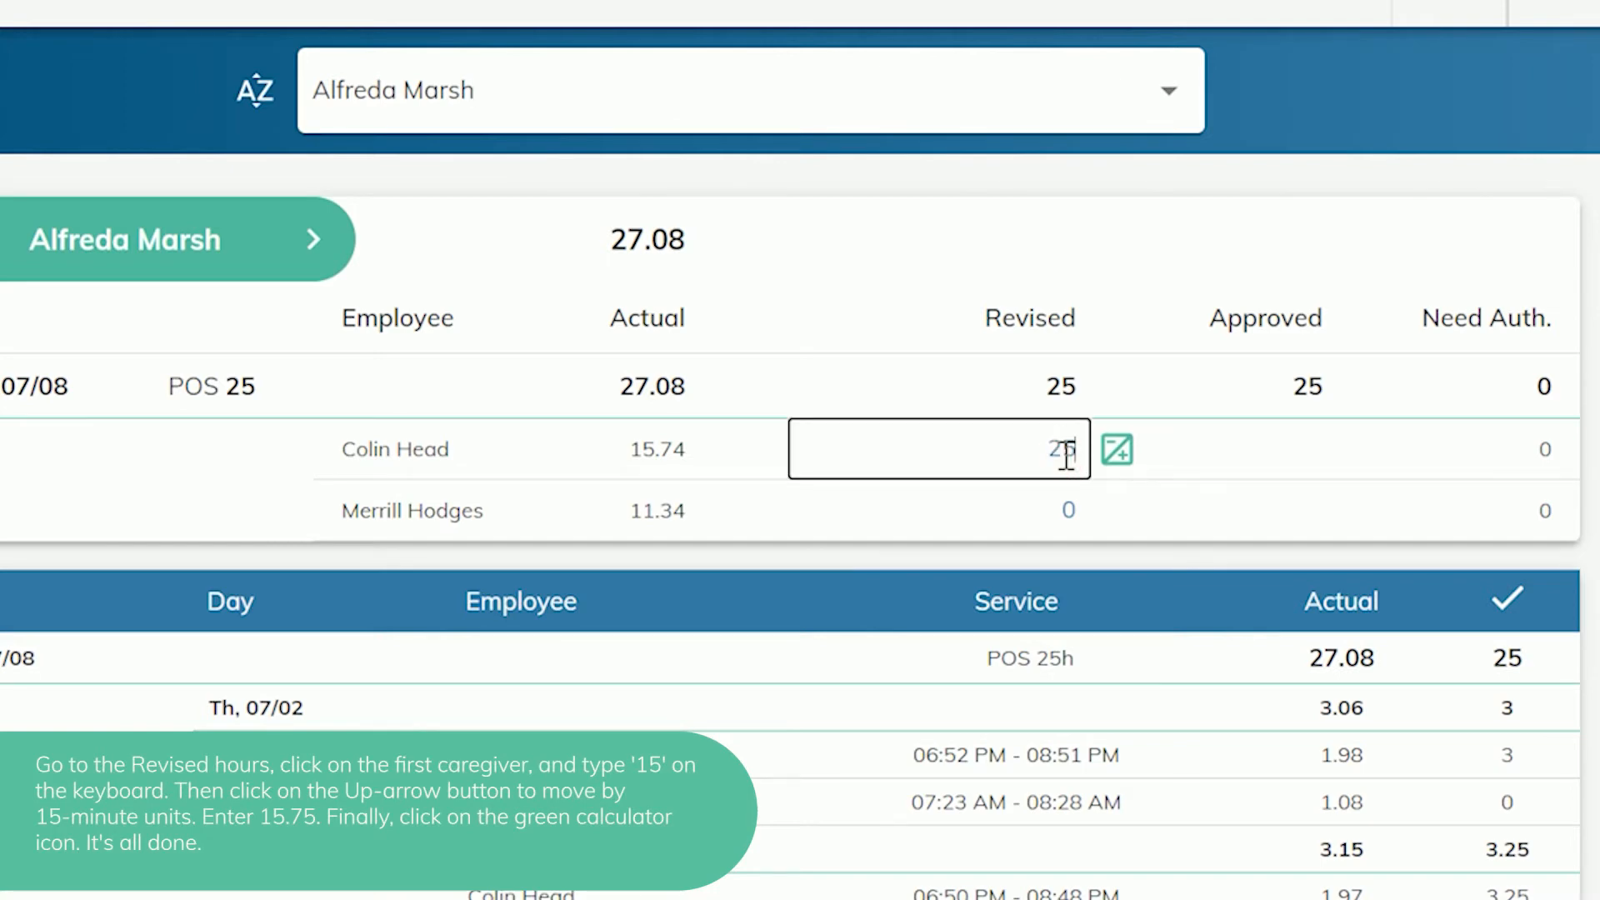
{"action": "type", "text": "15"}
{"action": "key", "text": "Up"}
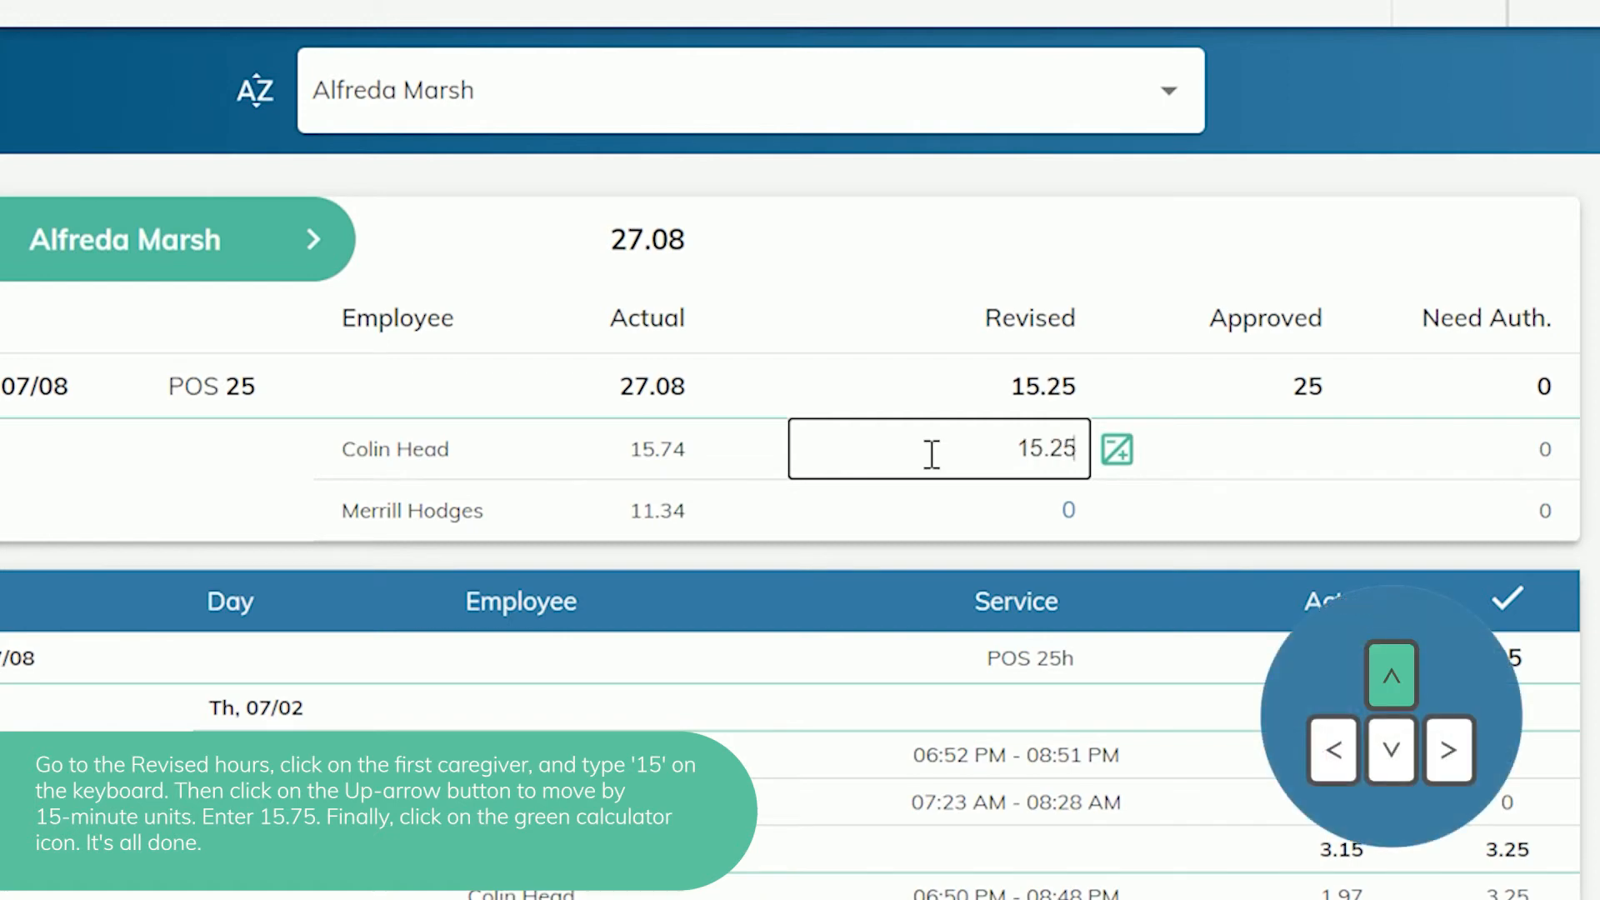
{"action": "key", "text": "Up"}
{"action": "key", "text": "Up"}
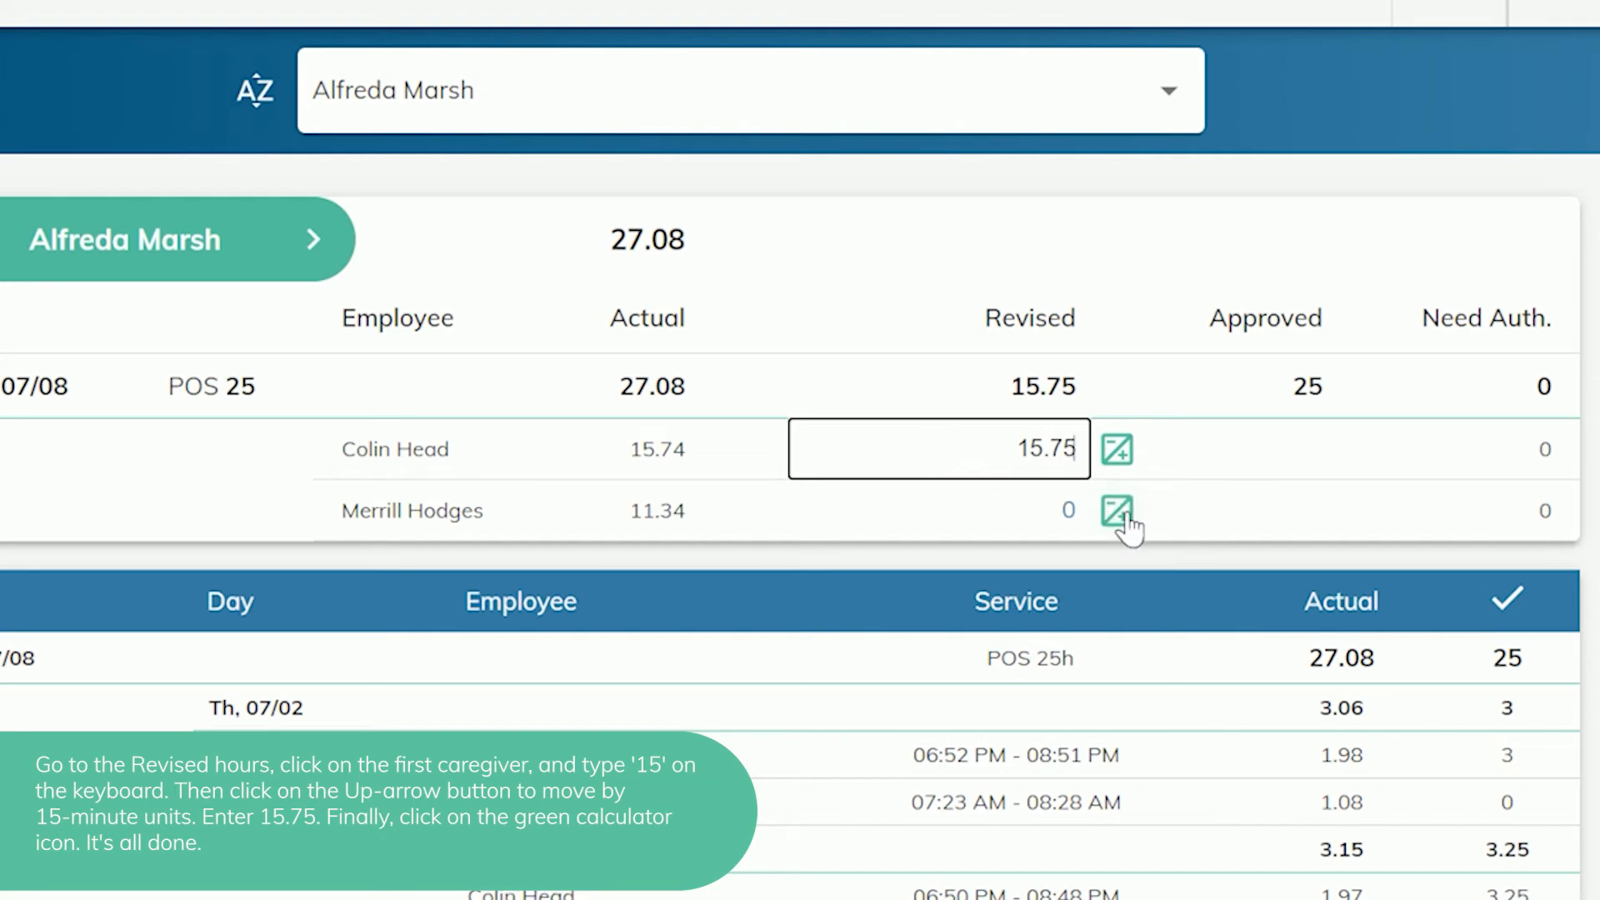
{"action": "left_click", "coordinate": [1121, 511]}
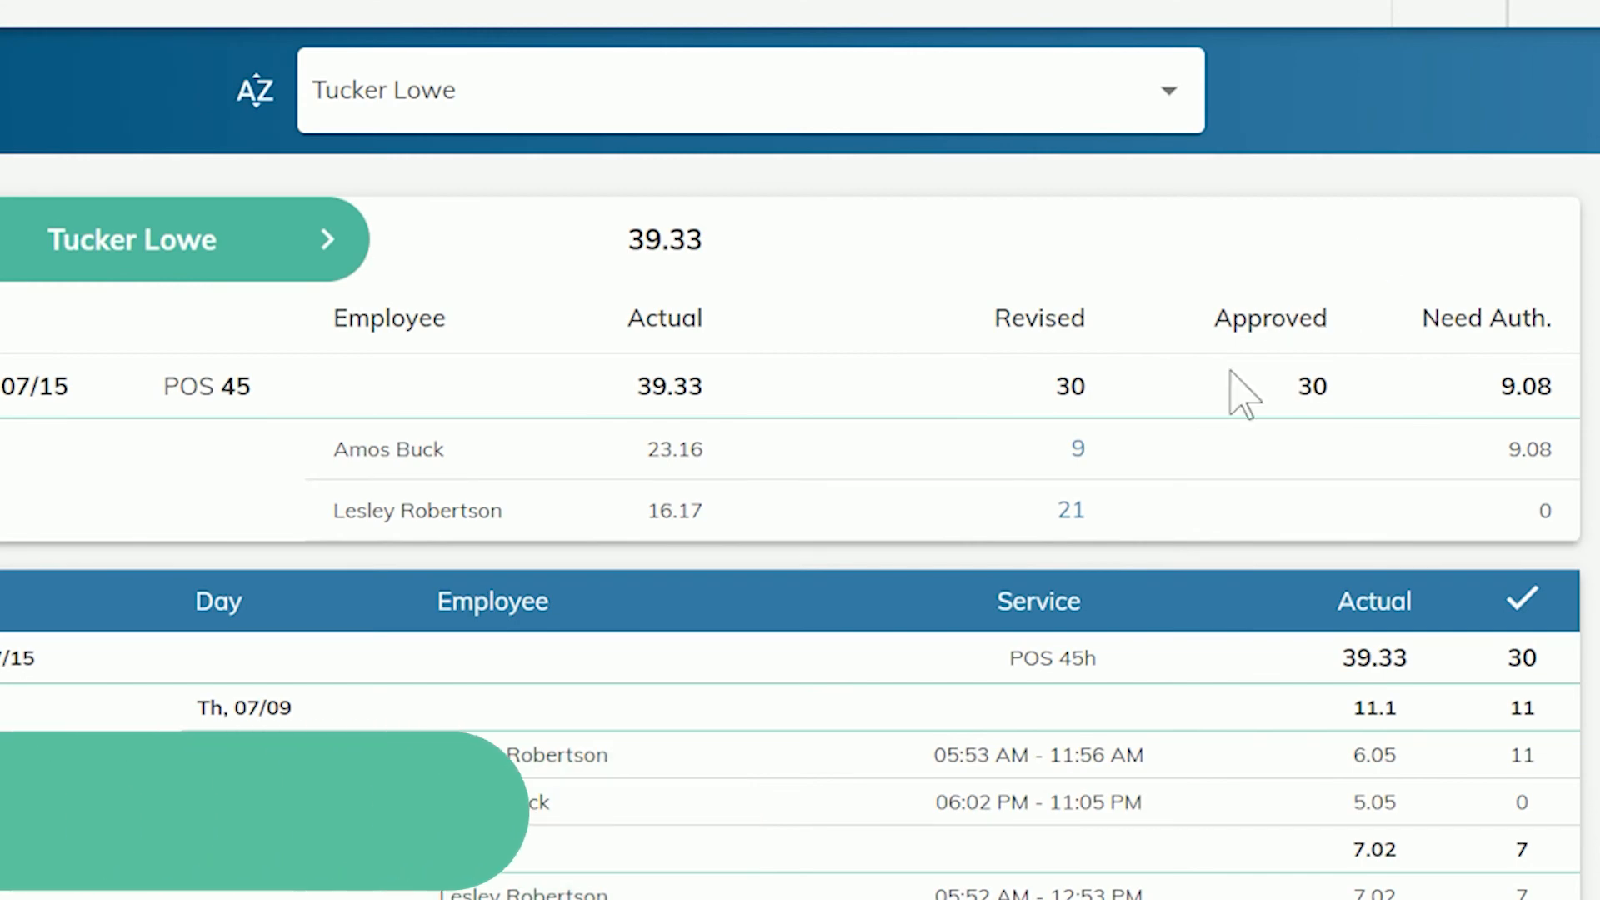
Set the second caregiver's revised hours to 16 and auto-calculate the first caregiver's revised hours from the remainder.
{"action": "left_click", "coordinate": [1066, 510]}
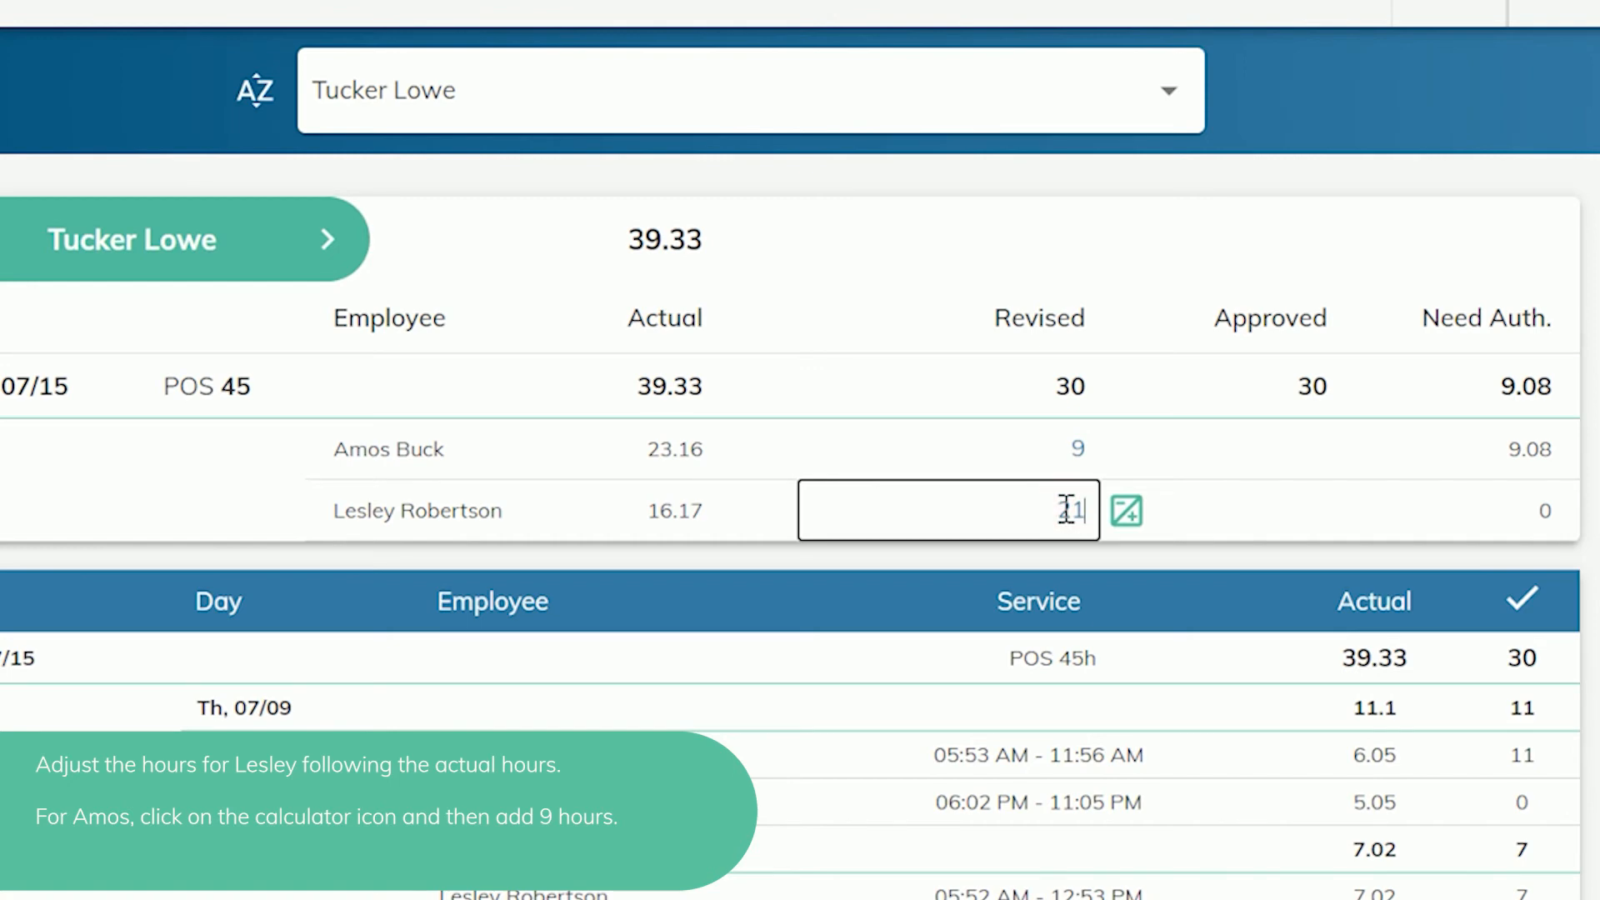
{"action": "key", "text": "BackSpace"}
{"action": "key", "text": "BackSpace"}
{"action": "type", "text": "16"}
{"action": "left_click", "coordinate": [1125, 451]}
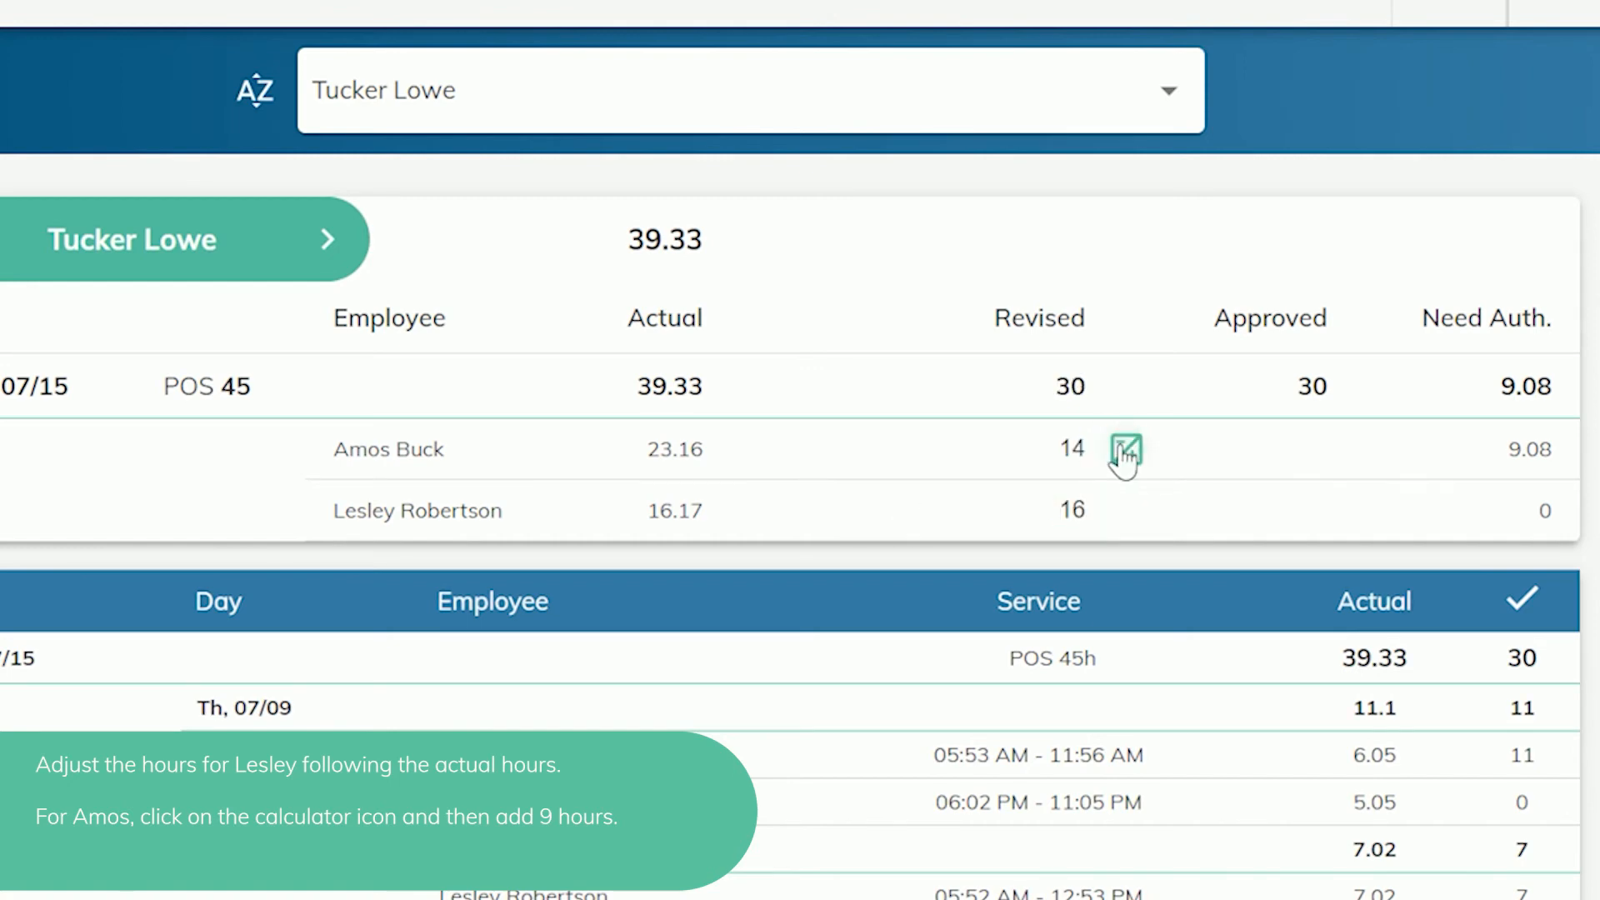
Override the first caregiver's revised hours with 23, and increase them to 23.25.
{"action": "left_click", "coordinate": [1084, 447]}
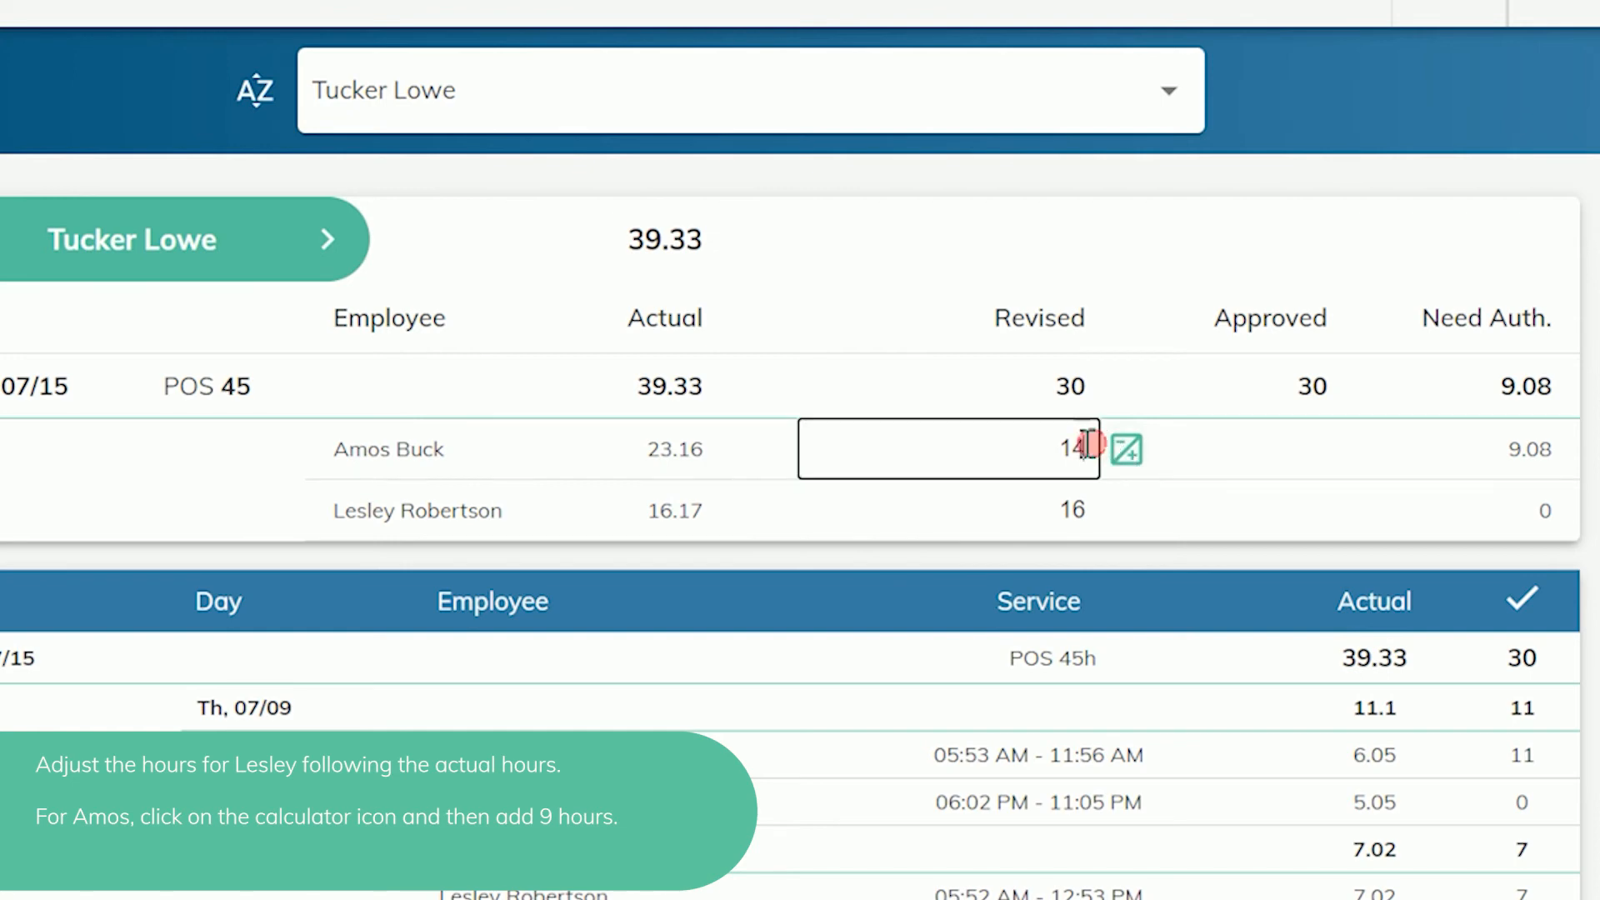
{"action": "left_click_drag", "start_coordinate": [1083, 448], "coordinate": [1042, 444]}
{"action": "type", "text": "23"}
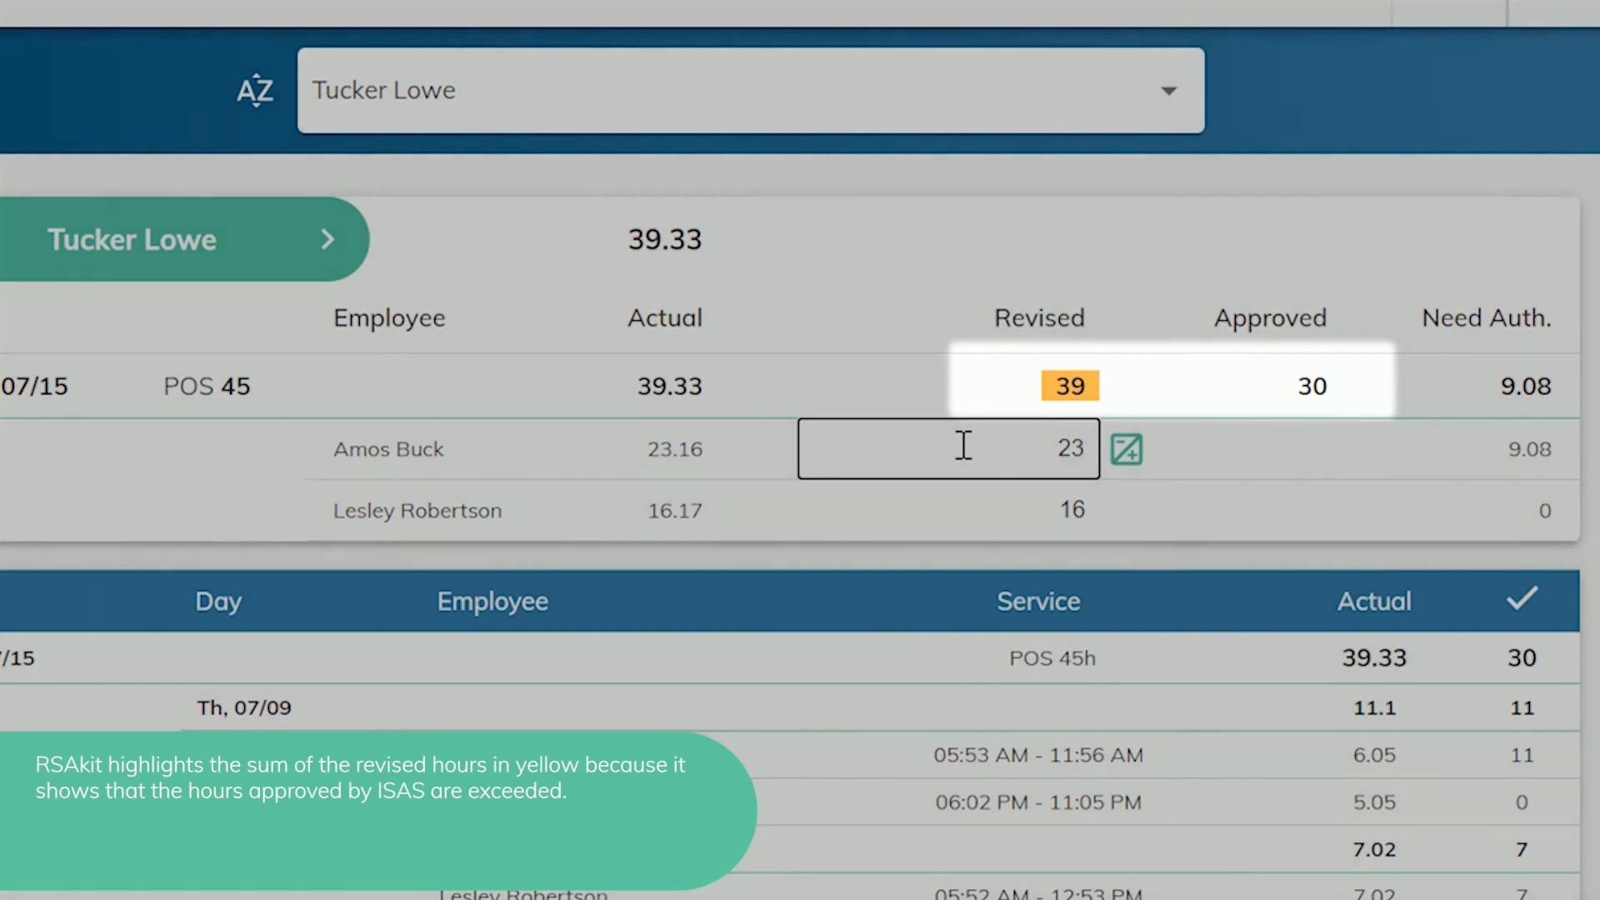
{"action": "type", "text": ".25"}
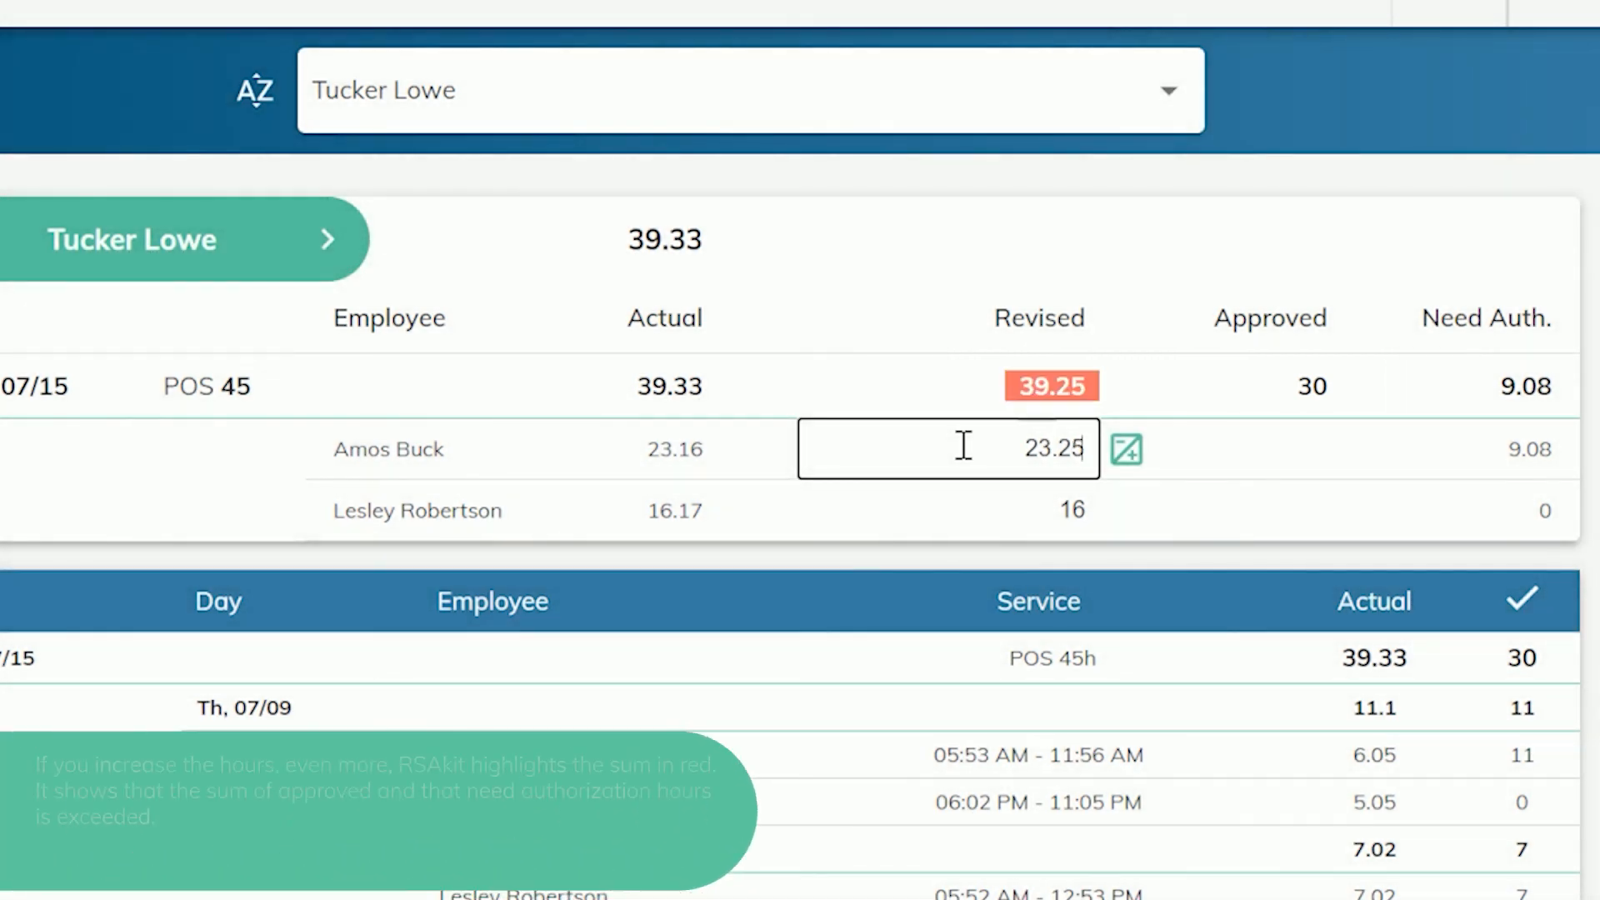